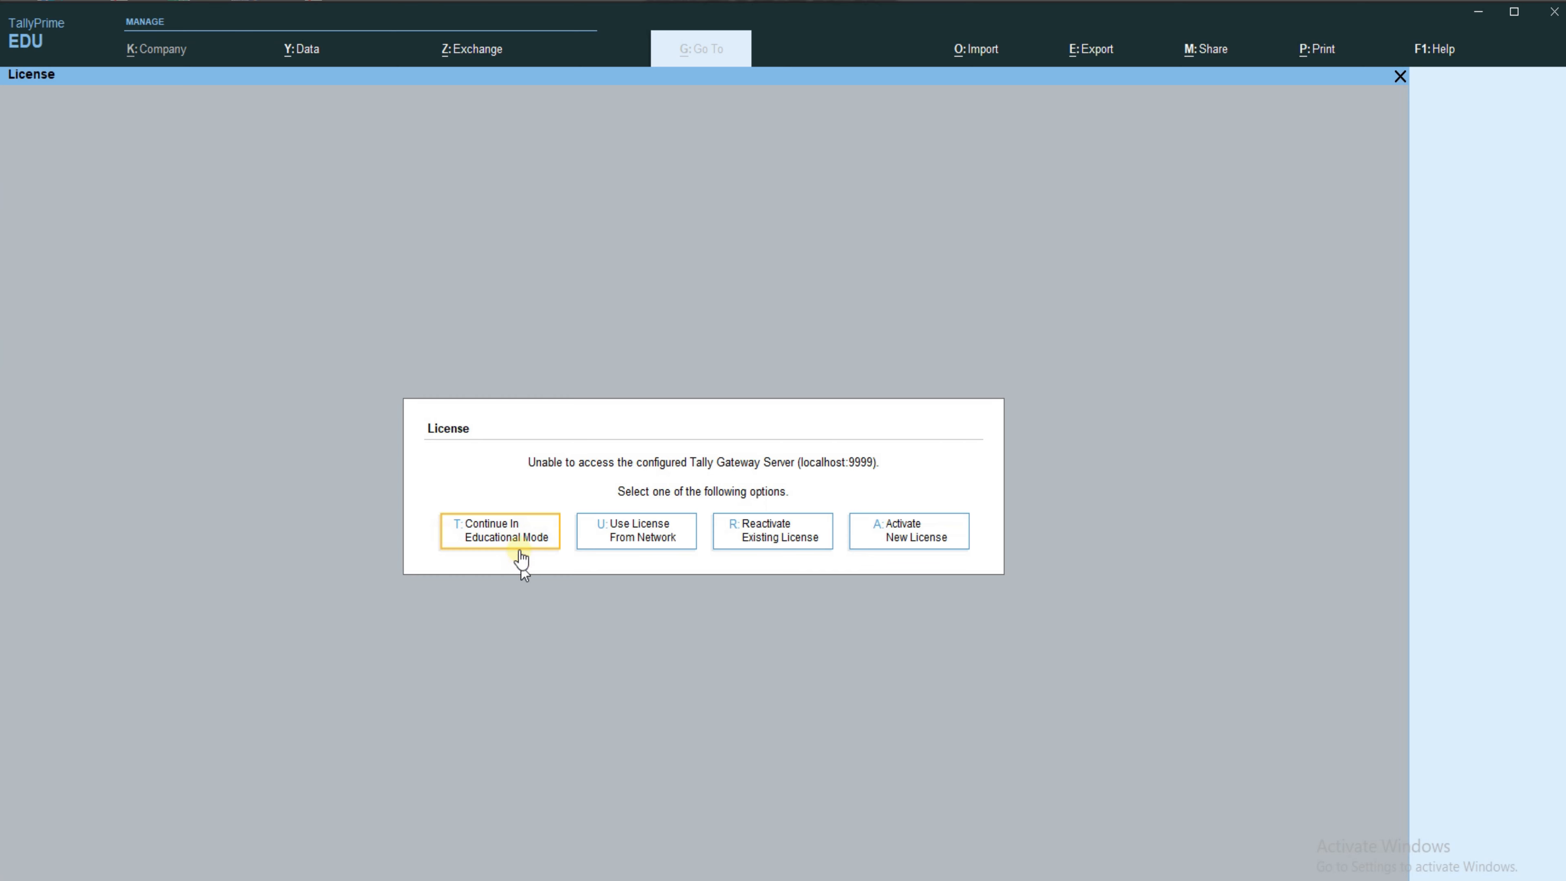
- Continue in Educational Mode, dismiss the migration and license information screens, and start creating a new company
click(514, 527)
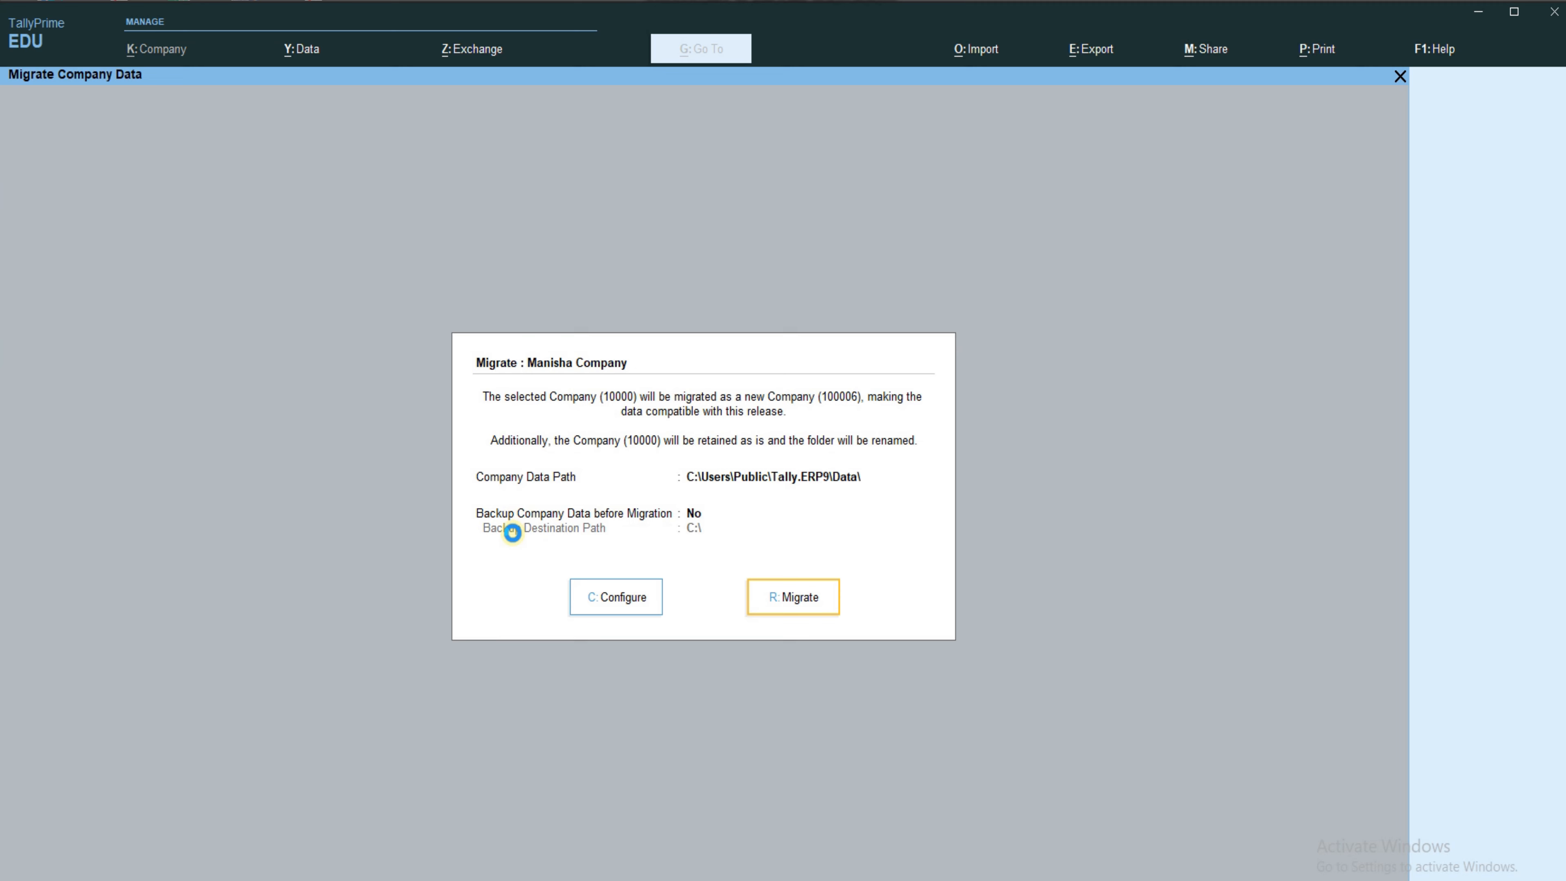
key(Escape)
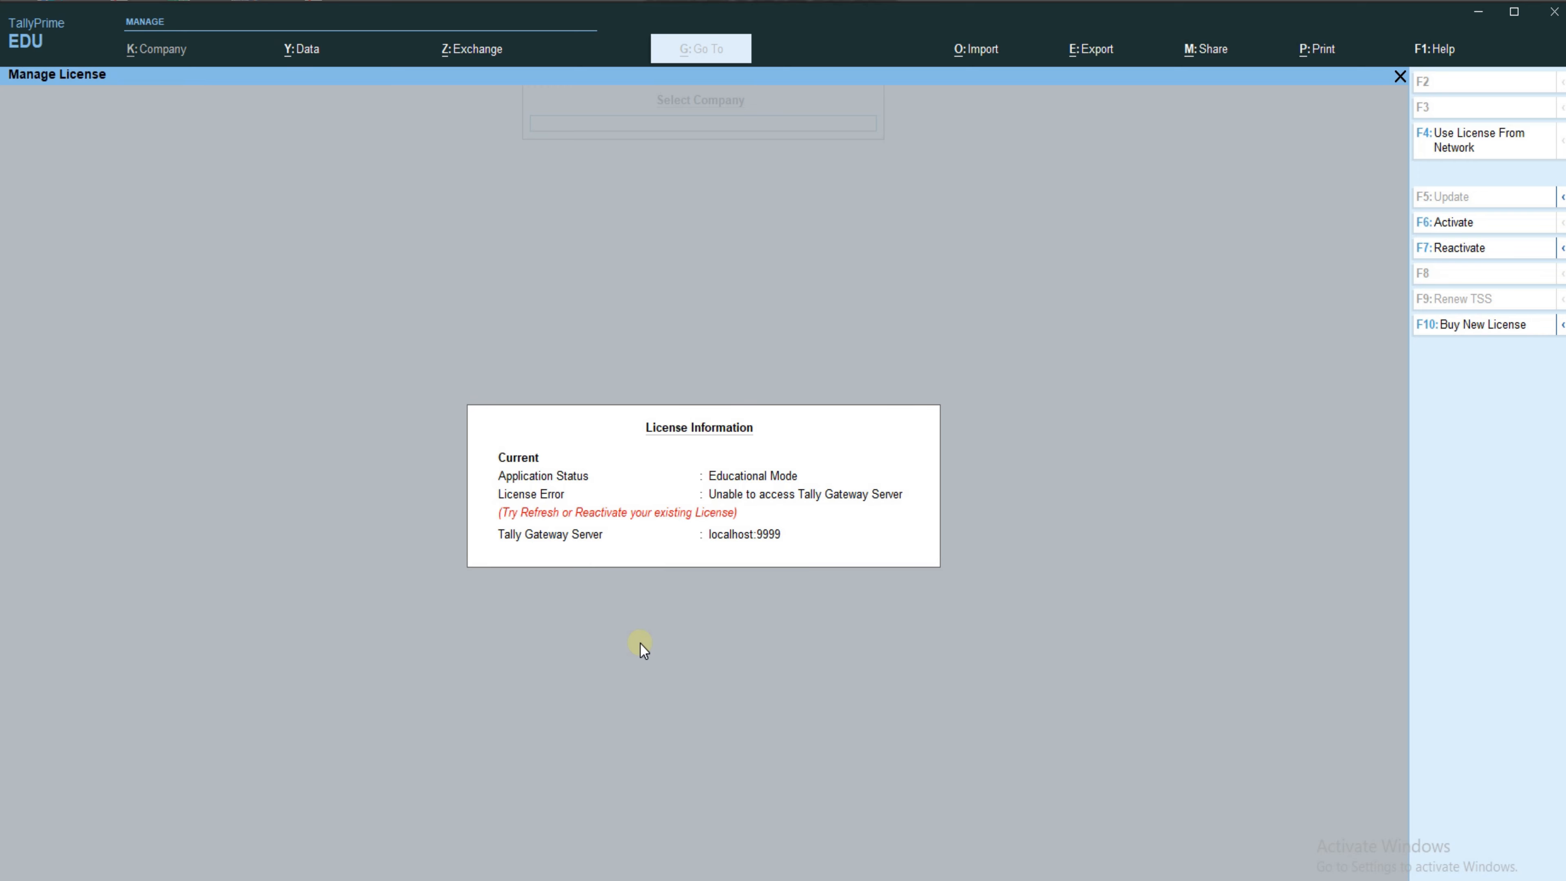
key(Escape)
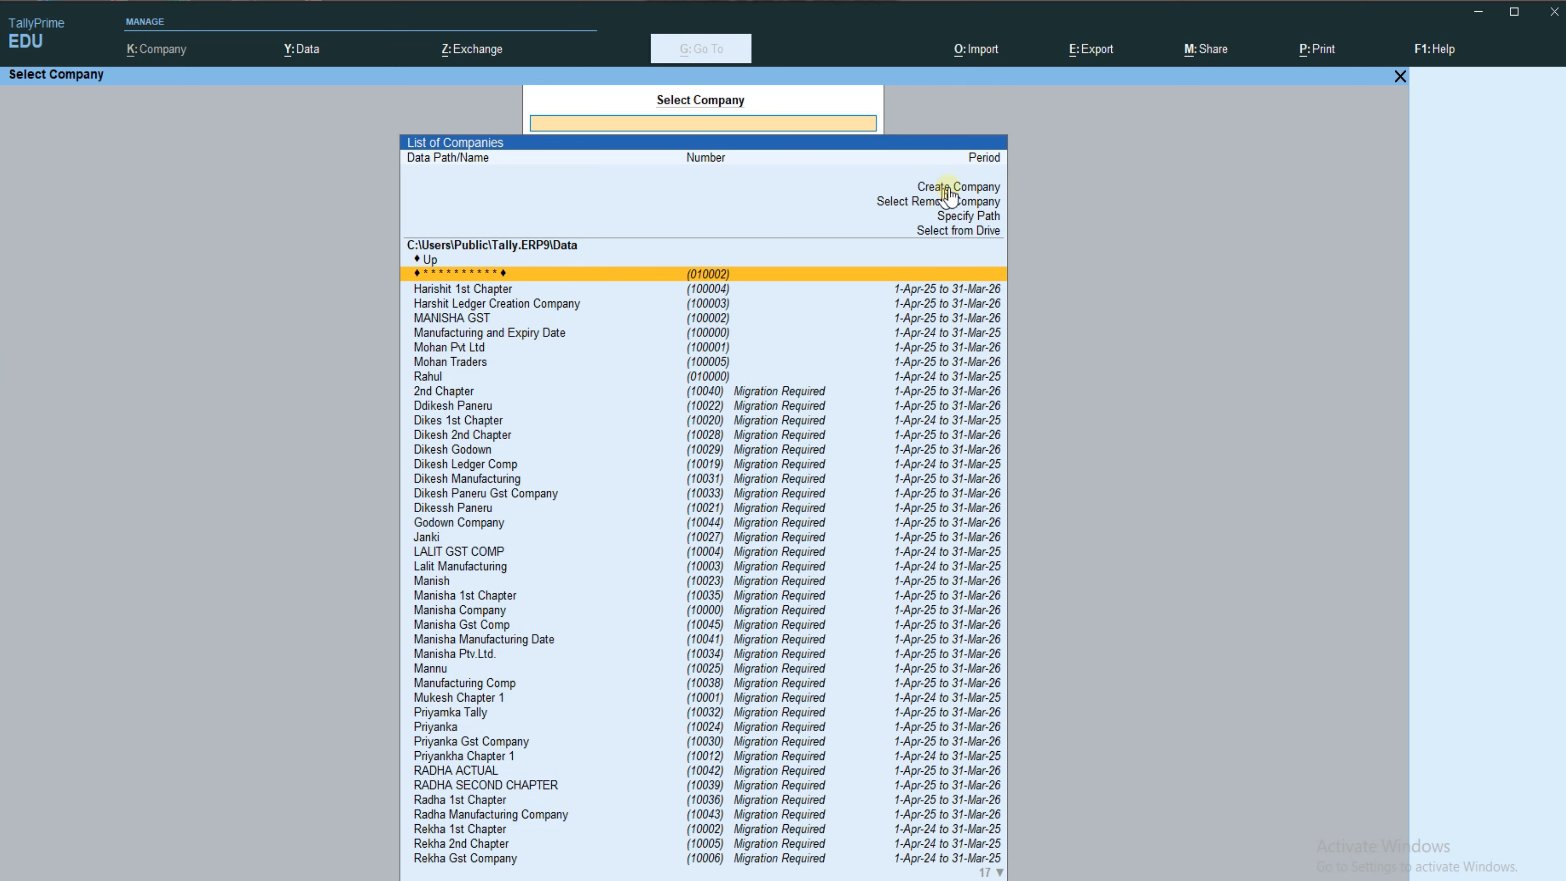
click(970, 190)
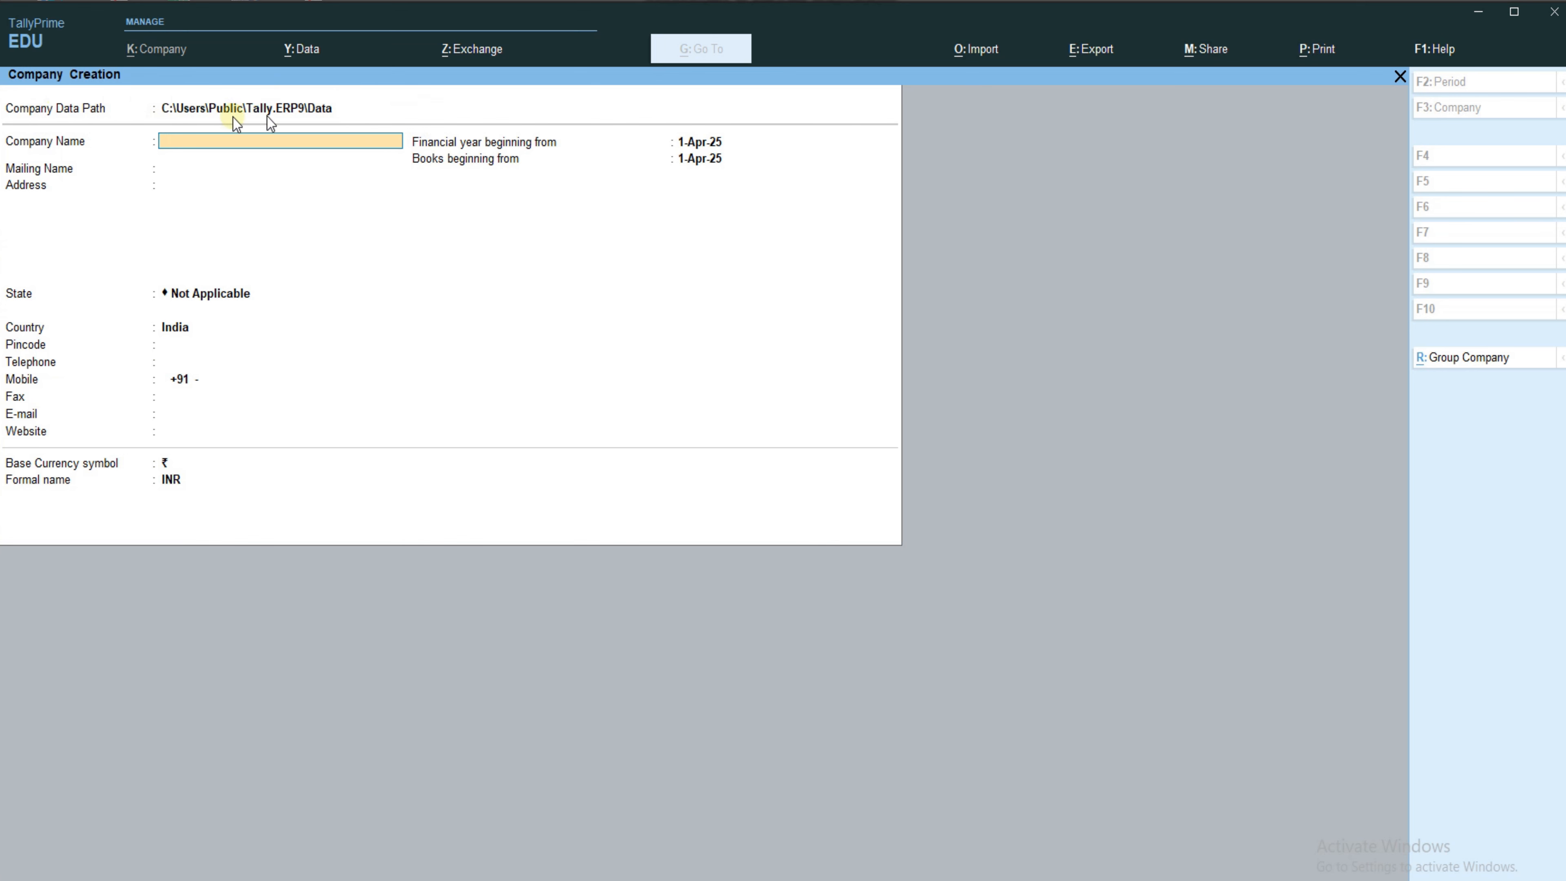
- Keep the default company data path and enter MOHAN TRADERS as the company name and mailing name
click(348, 112)
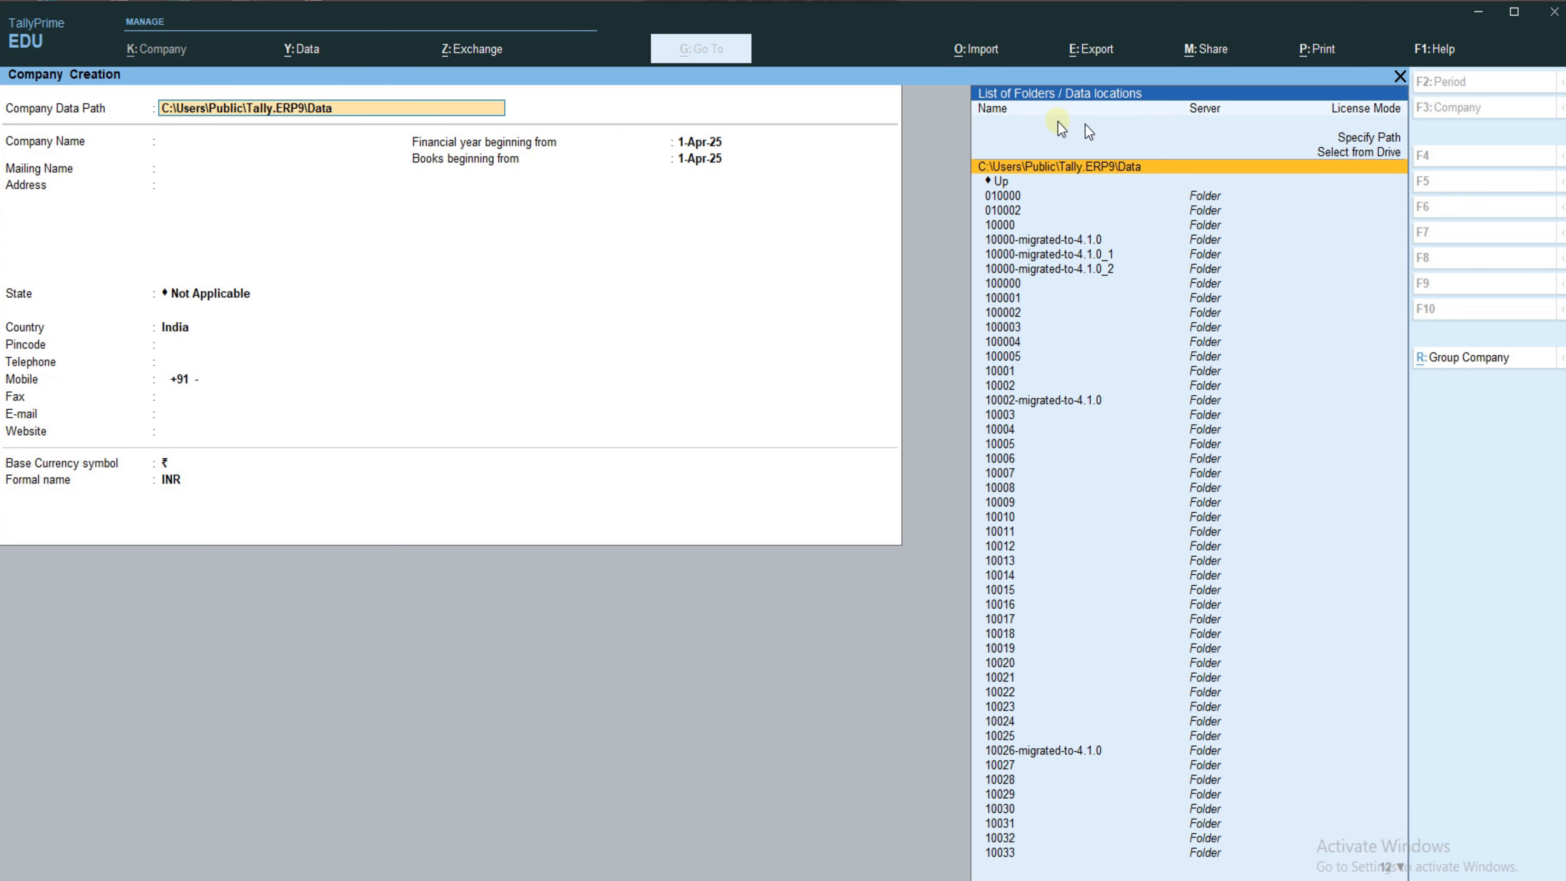
click(144, 154)
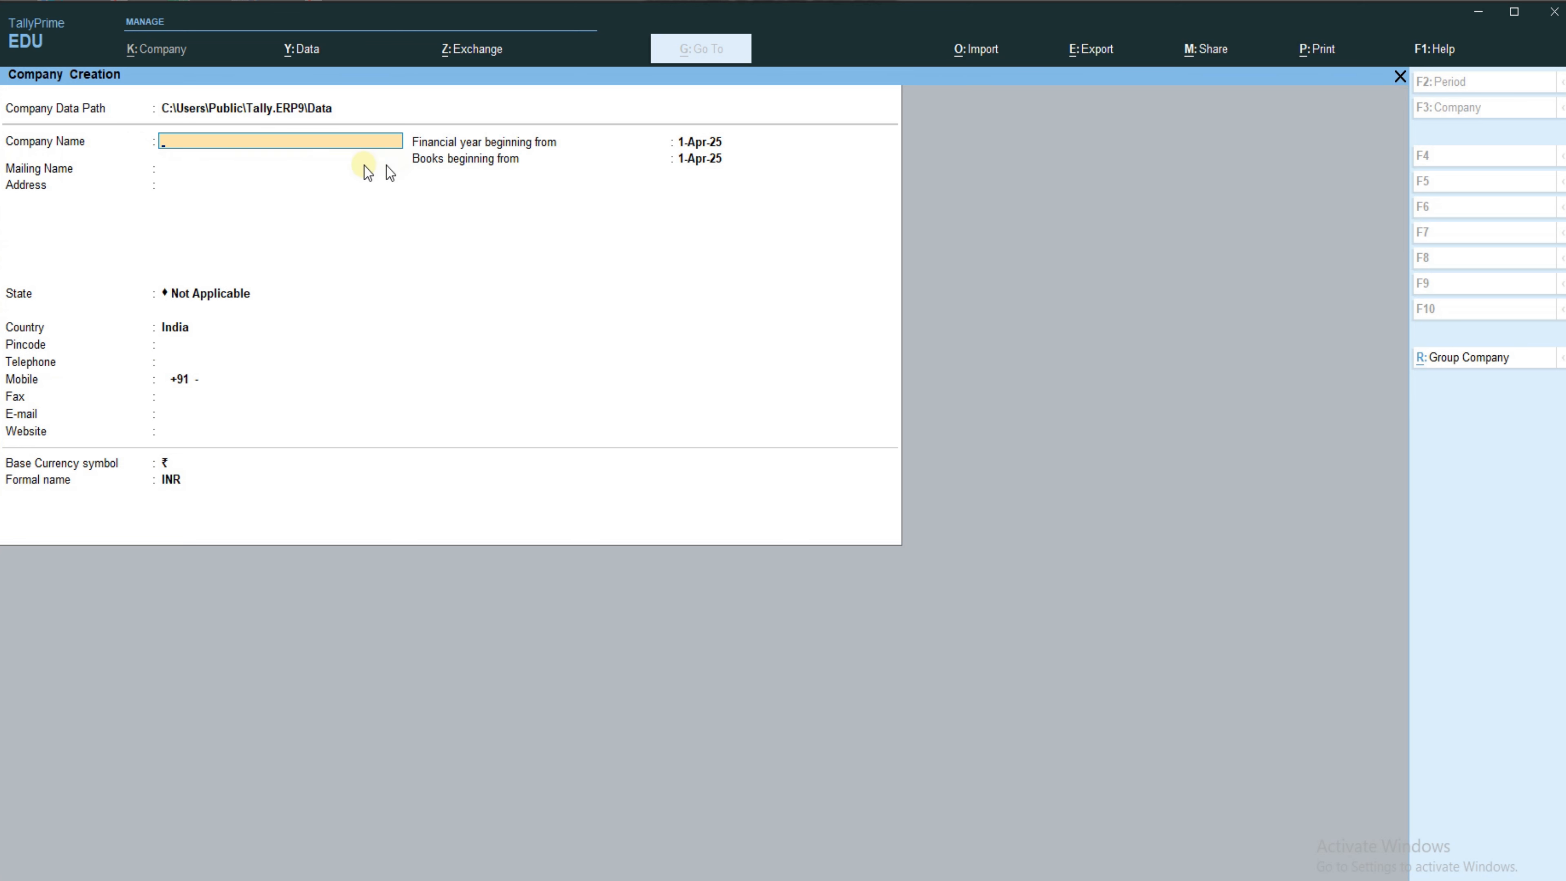
text(MOHAN TRADERS)
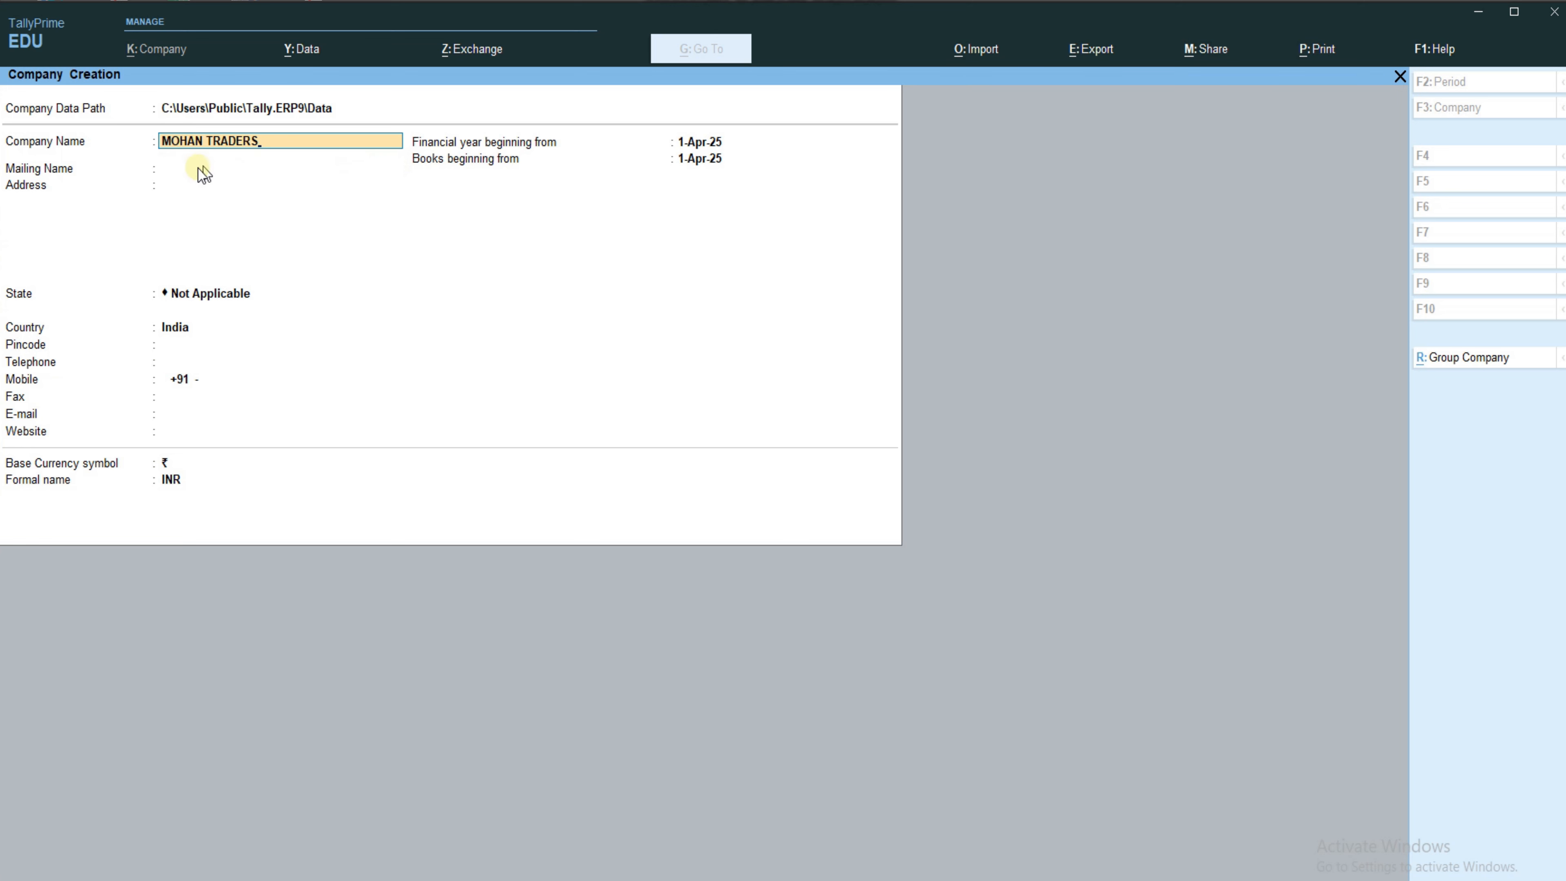
key(Return)
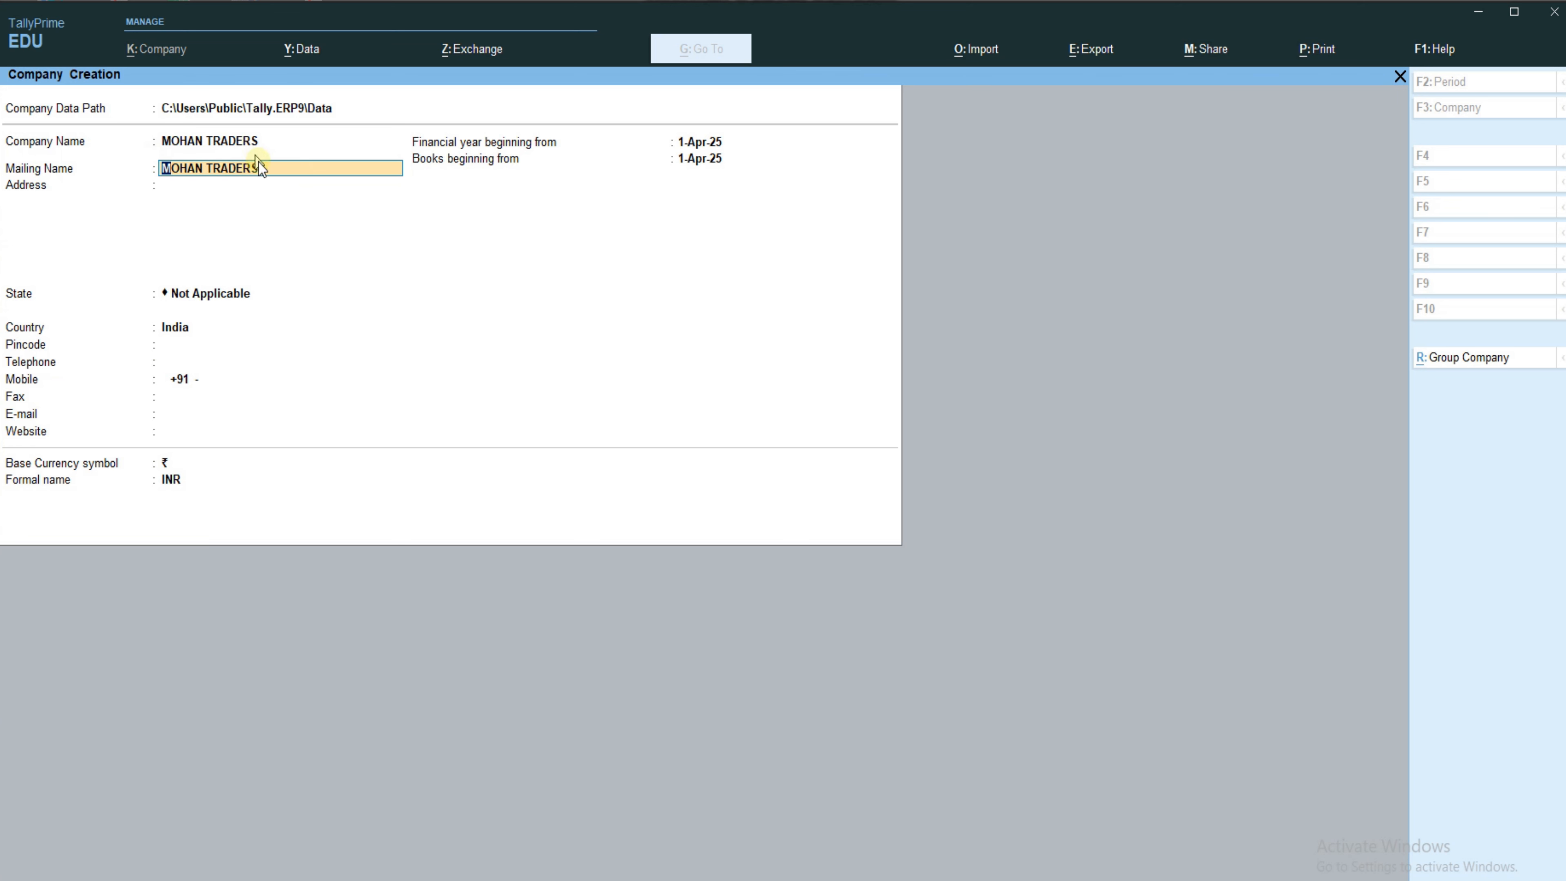
key(Return)
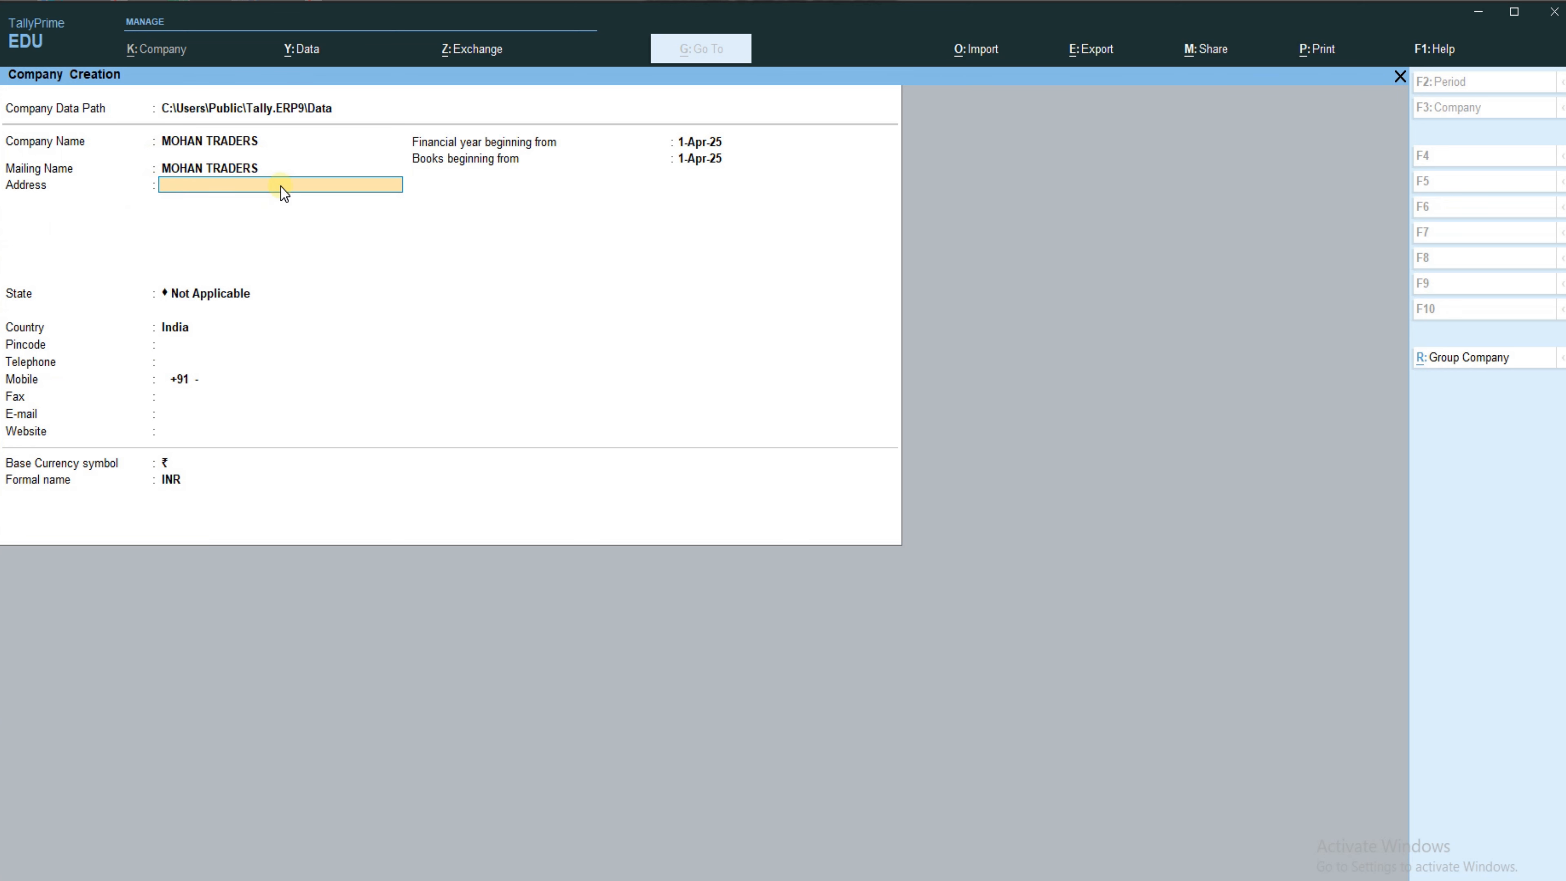
- Enter the company's postal address on two lines
text(GORAPARAO HALDWANI)
key(Return)
text(NAINITAL)
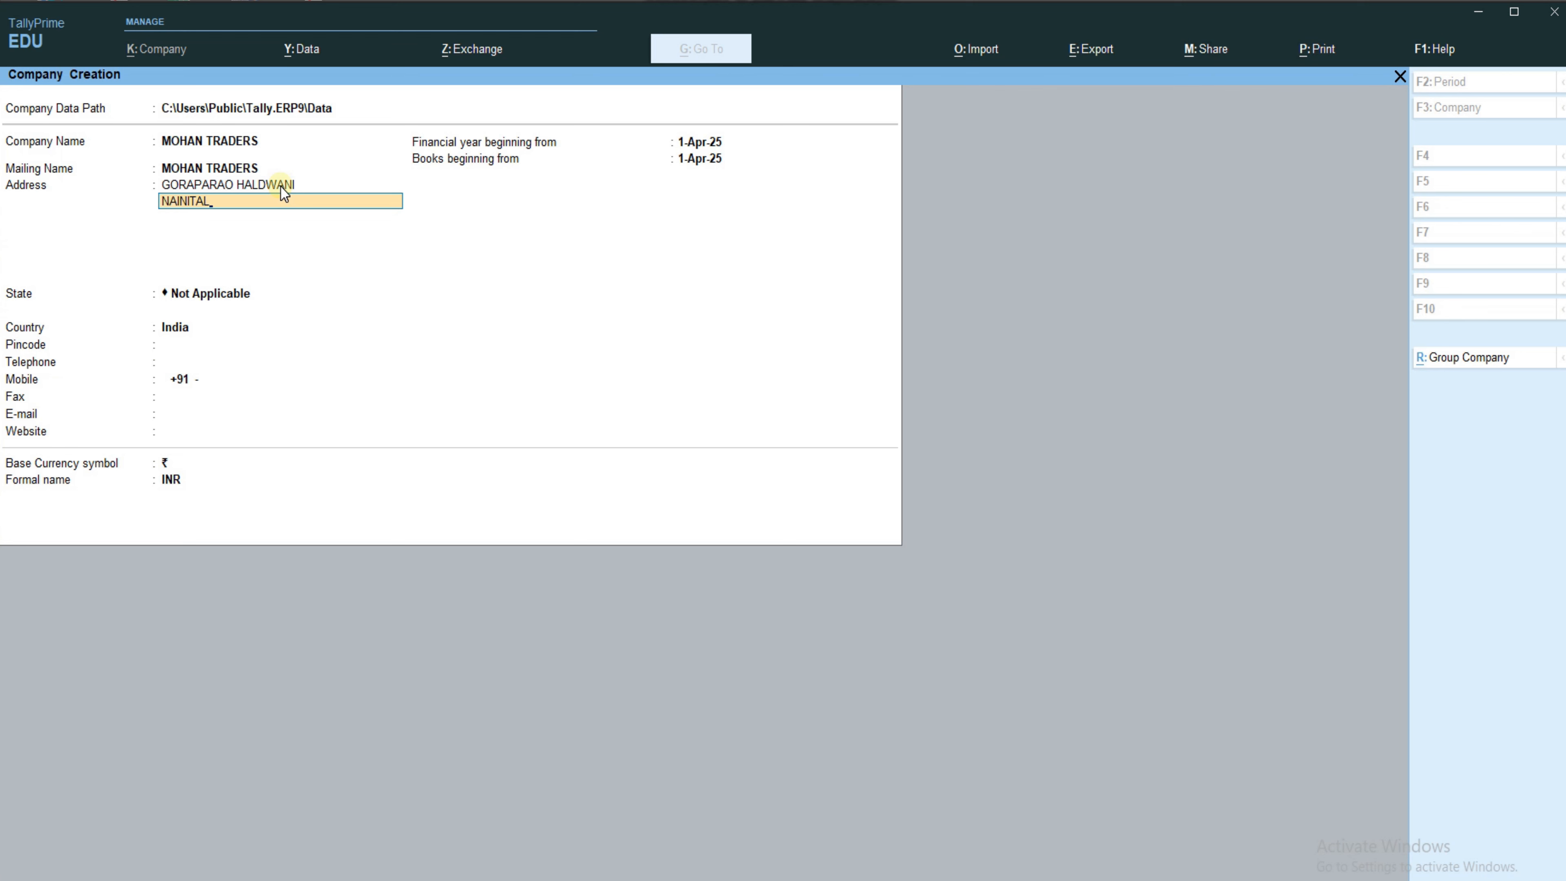
key(Return)
key(Return)
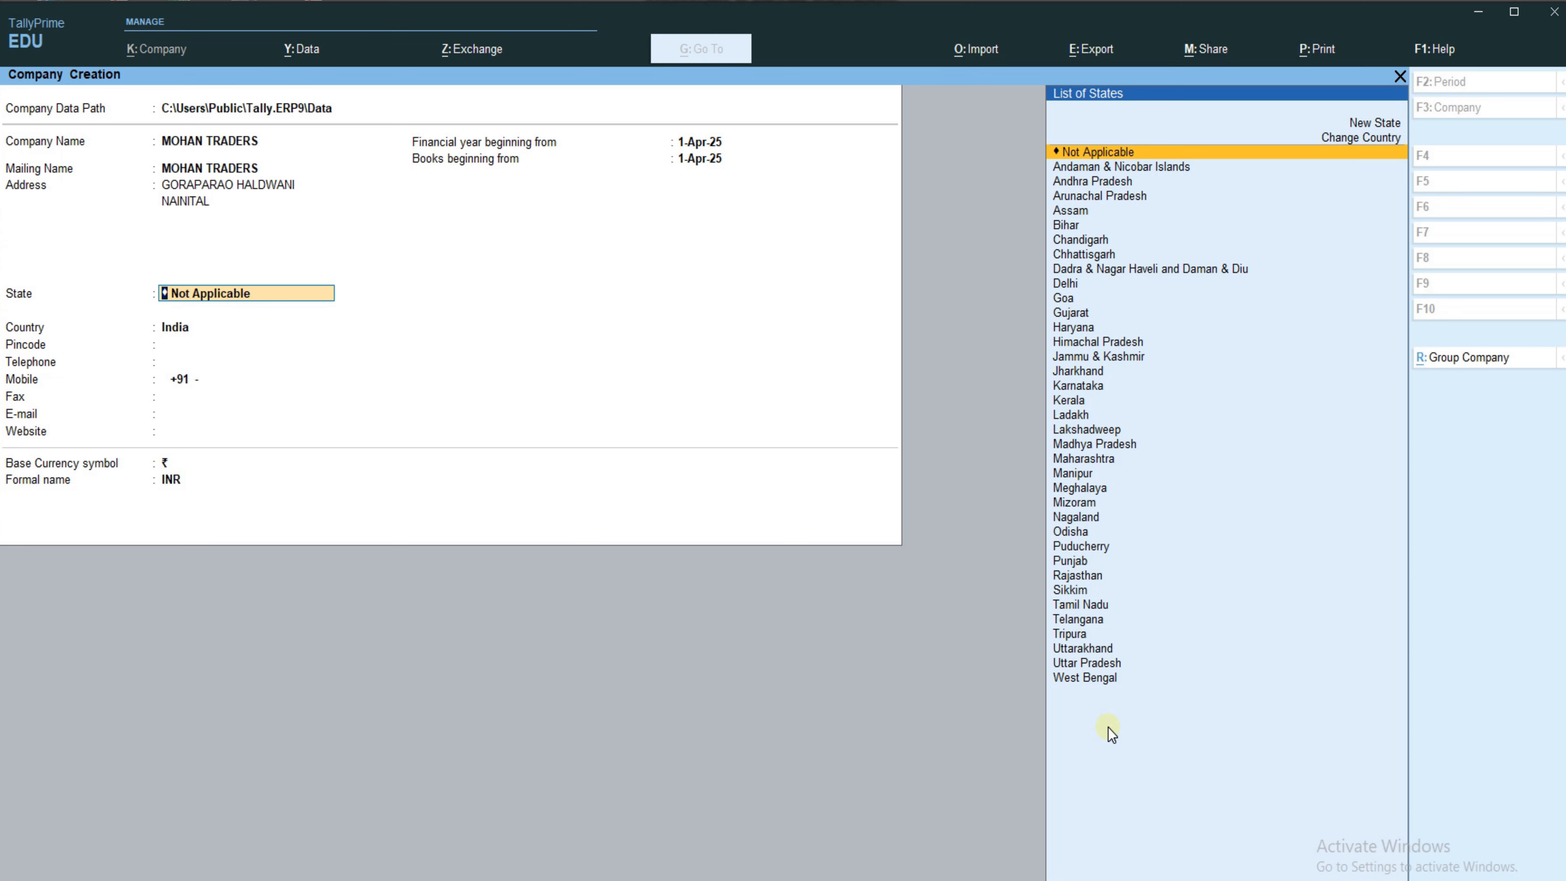
- Set the company's state to Uttarakhand and enter its pincode
text(U)
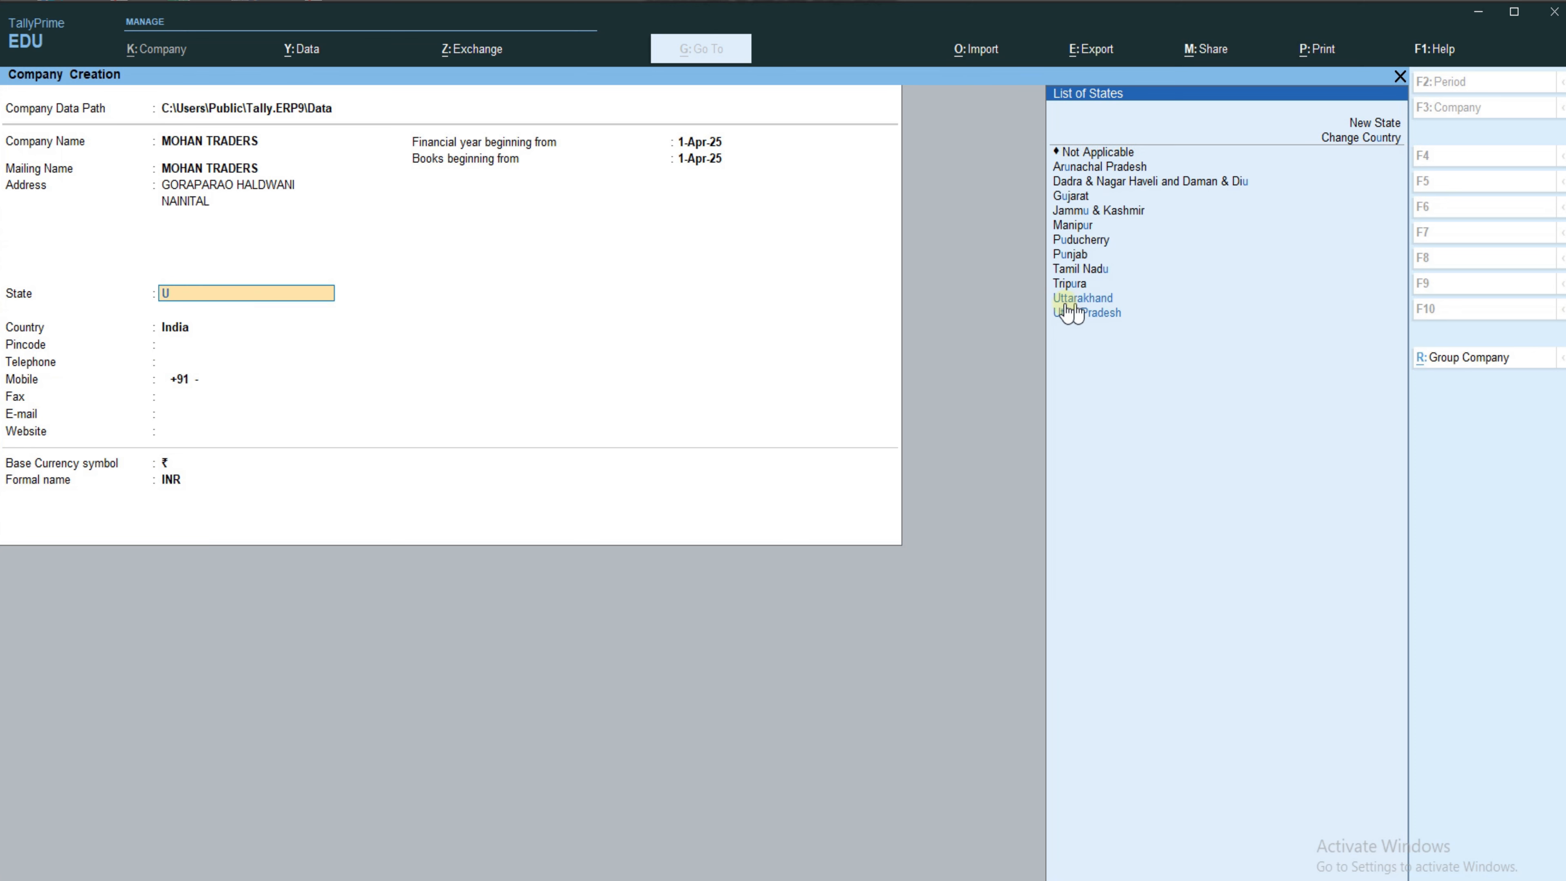
click(1127, 305)
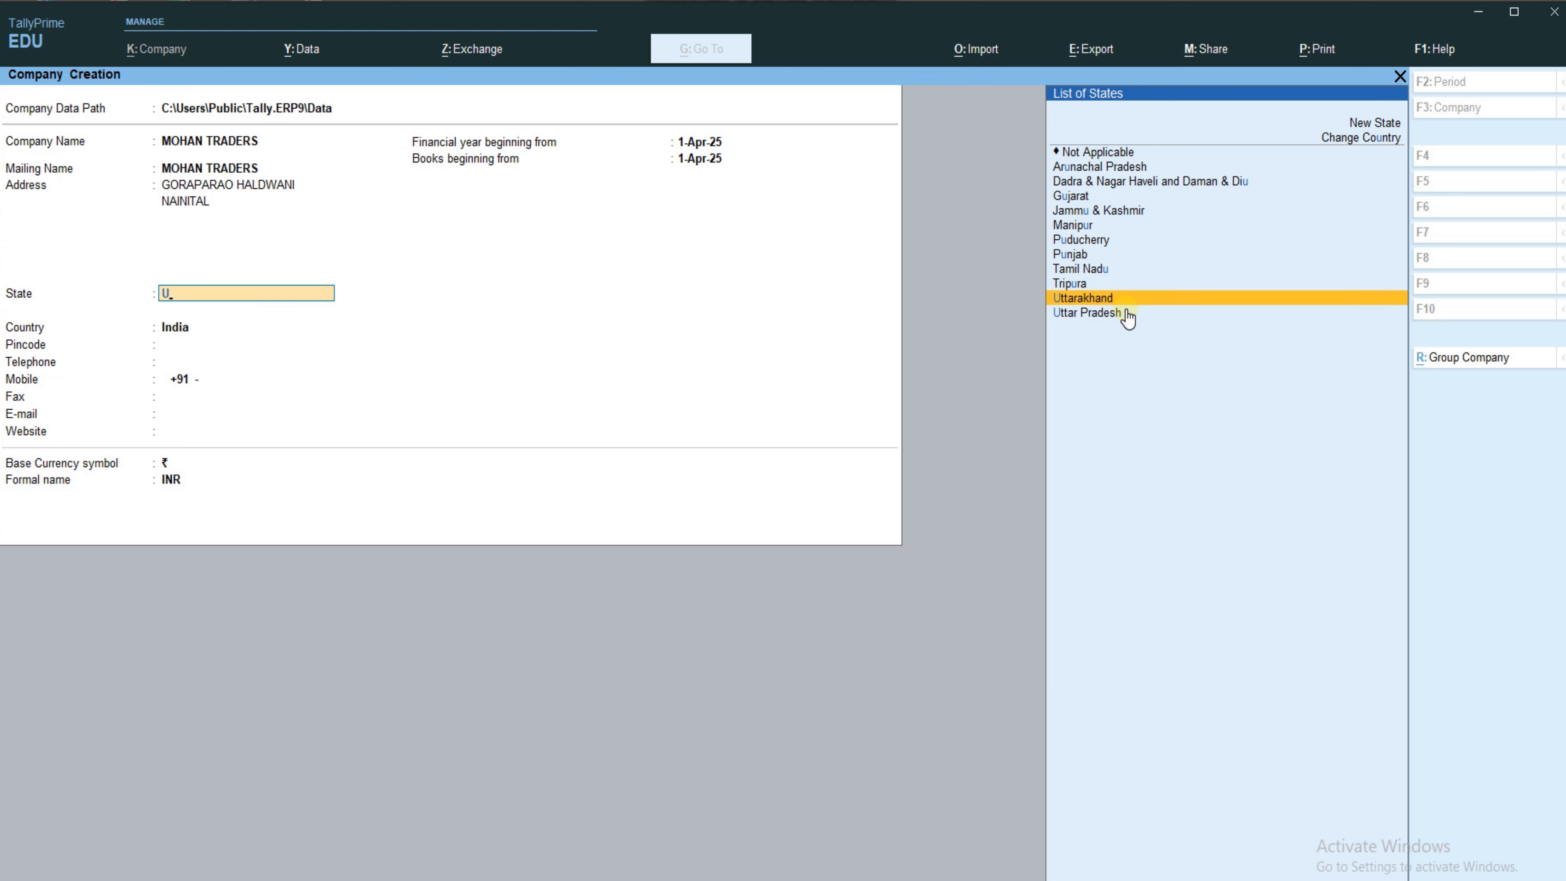
click(1163, 303)
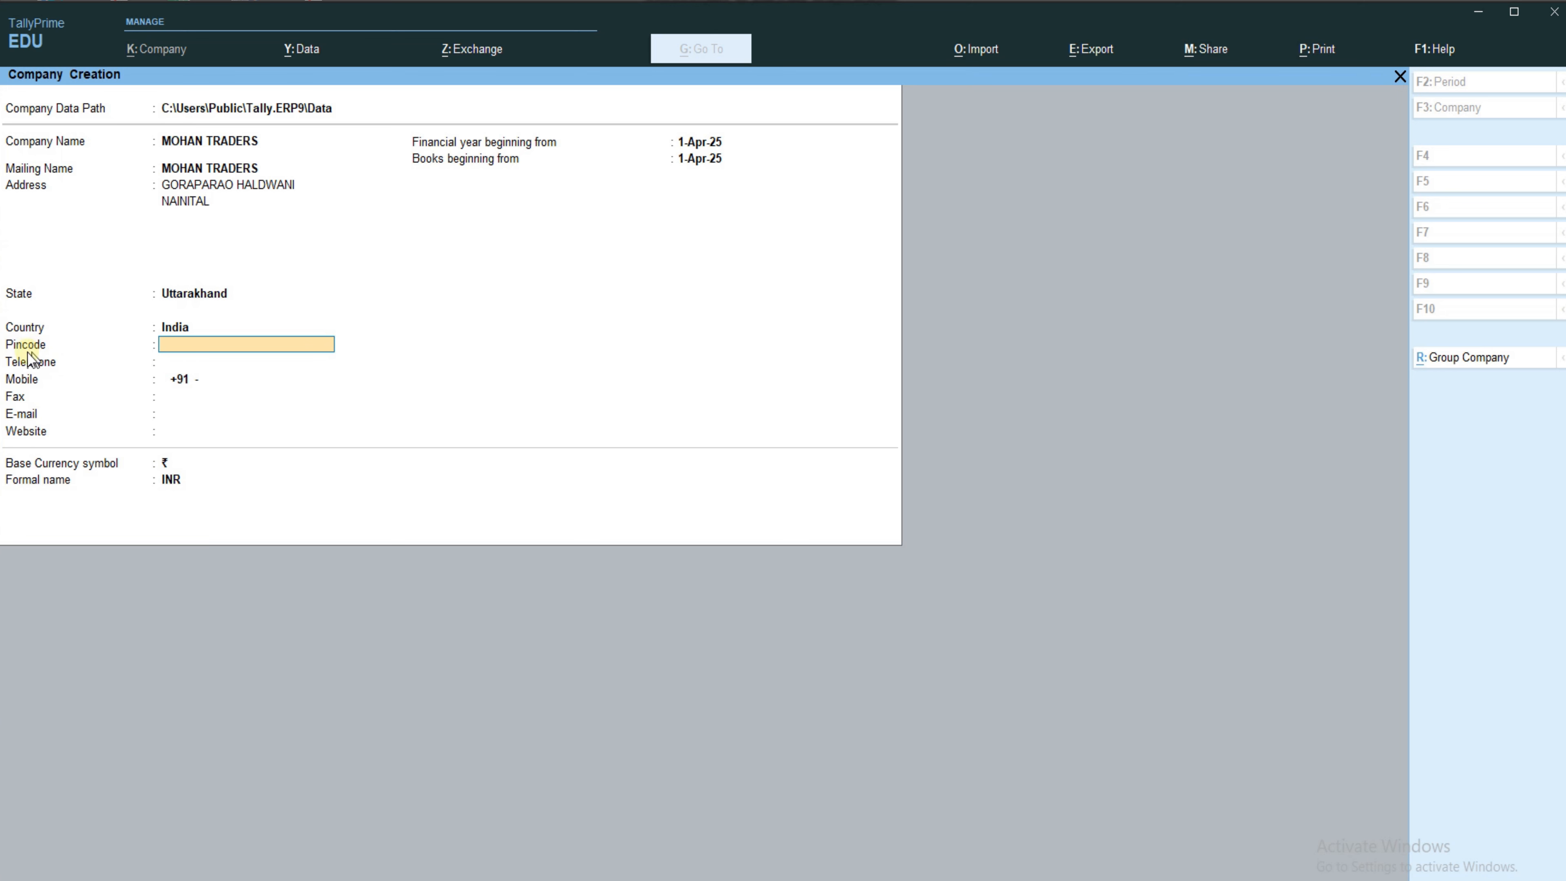
text(263139)
key(Return)
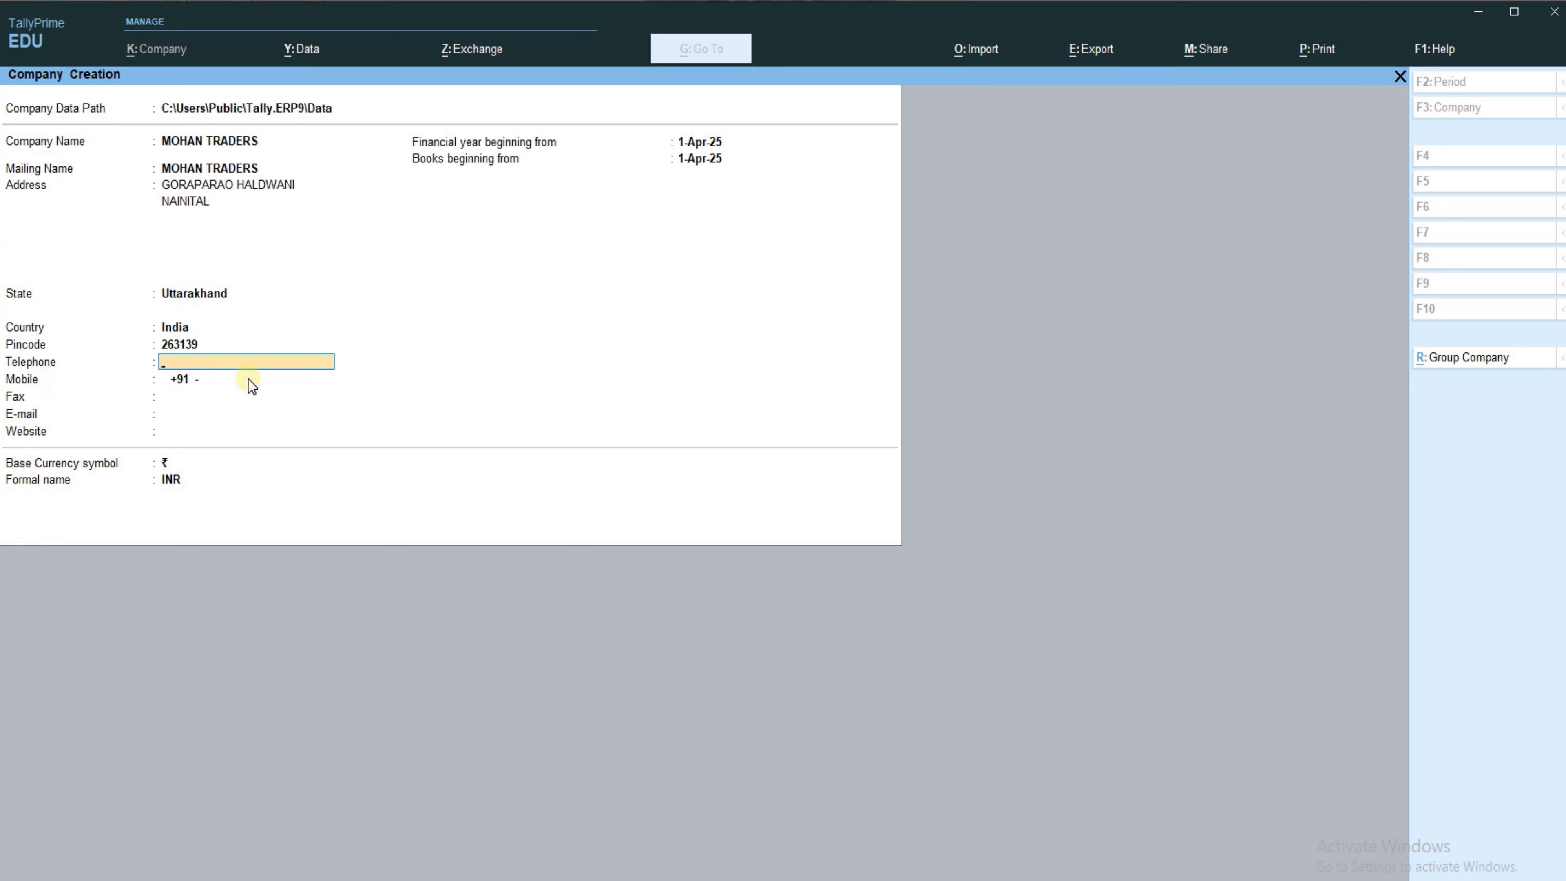
- Leave the telephone blank and enter the company's mobile number
key(Return)
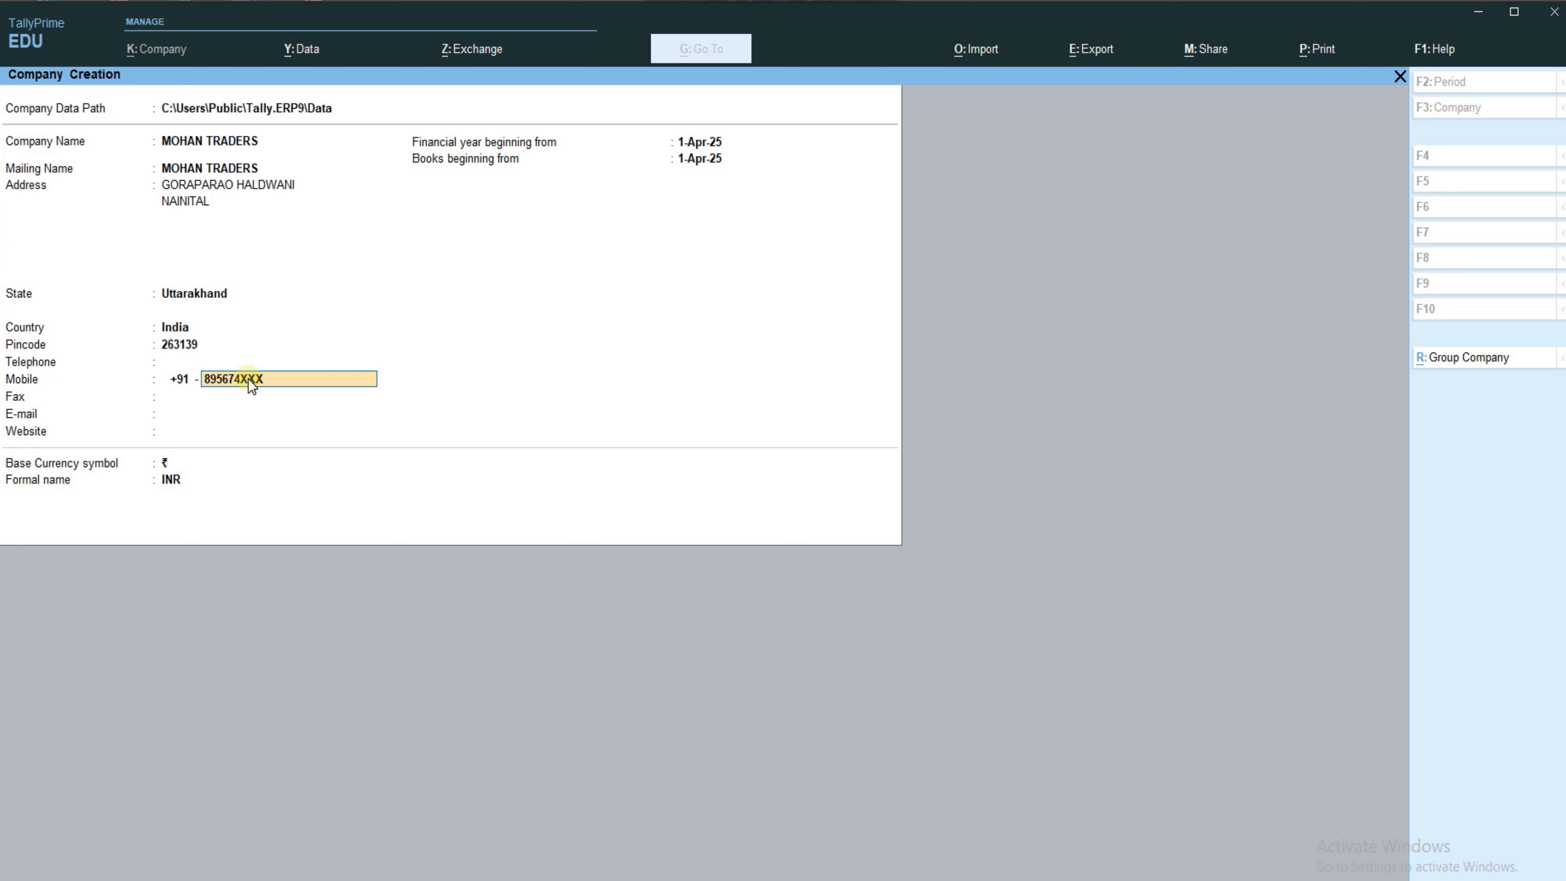
text(895674XXXX)
key(Return)
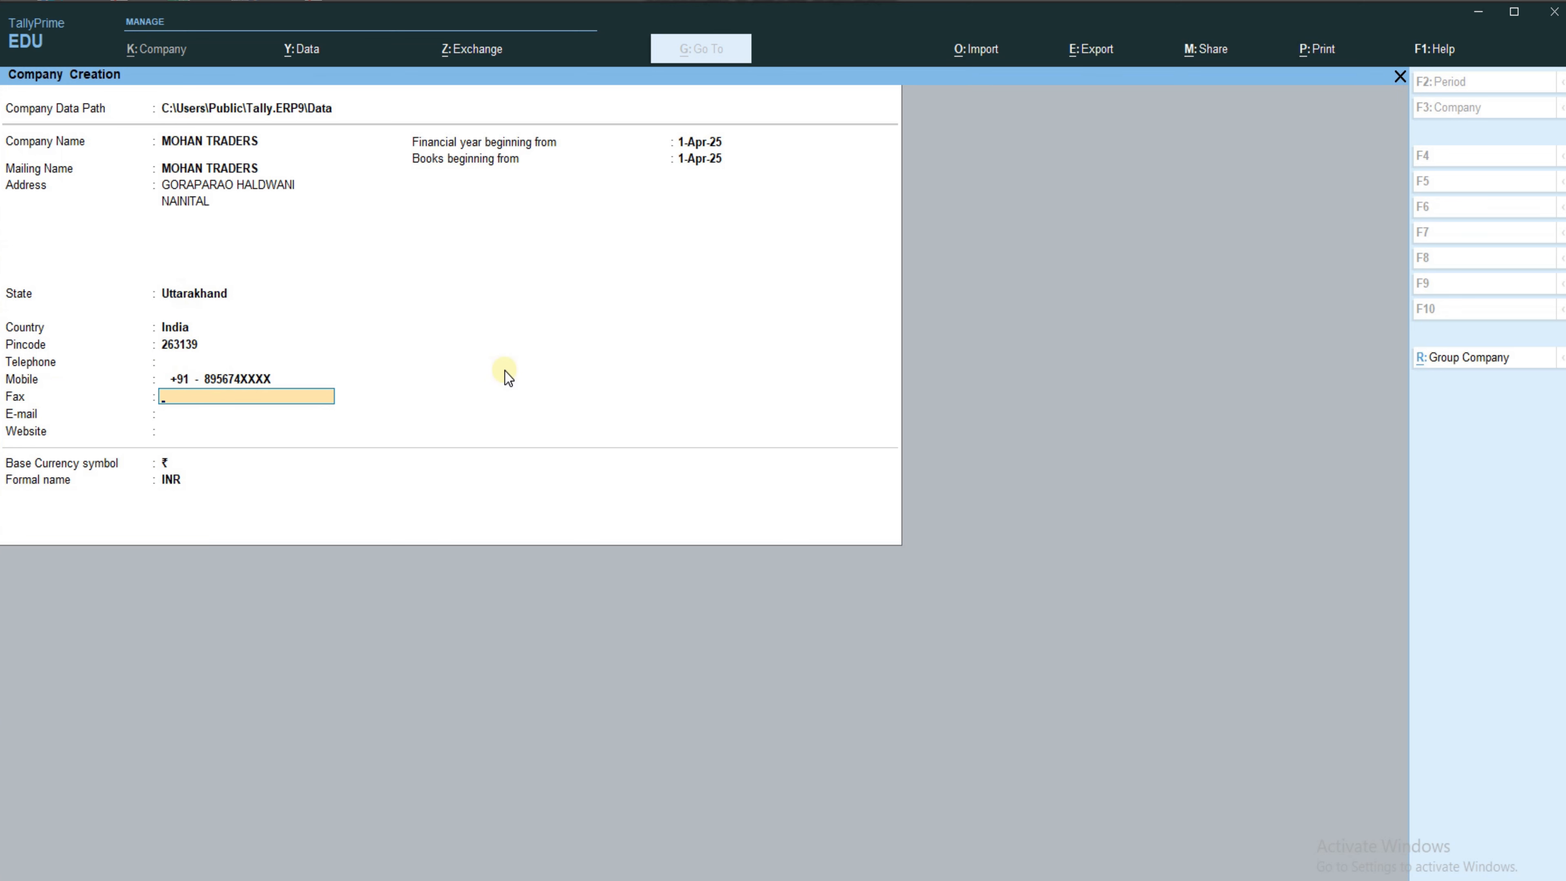
- Return to the pincode, re-enter it, and move on to the fax entry
key(shift+Tab)
key(shift+Tab)
key(shift+Tab)
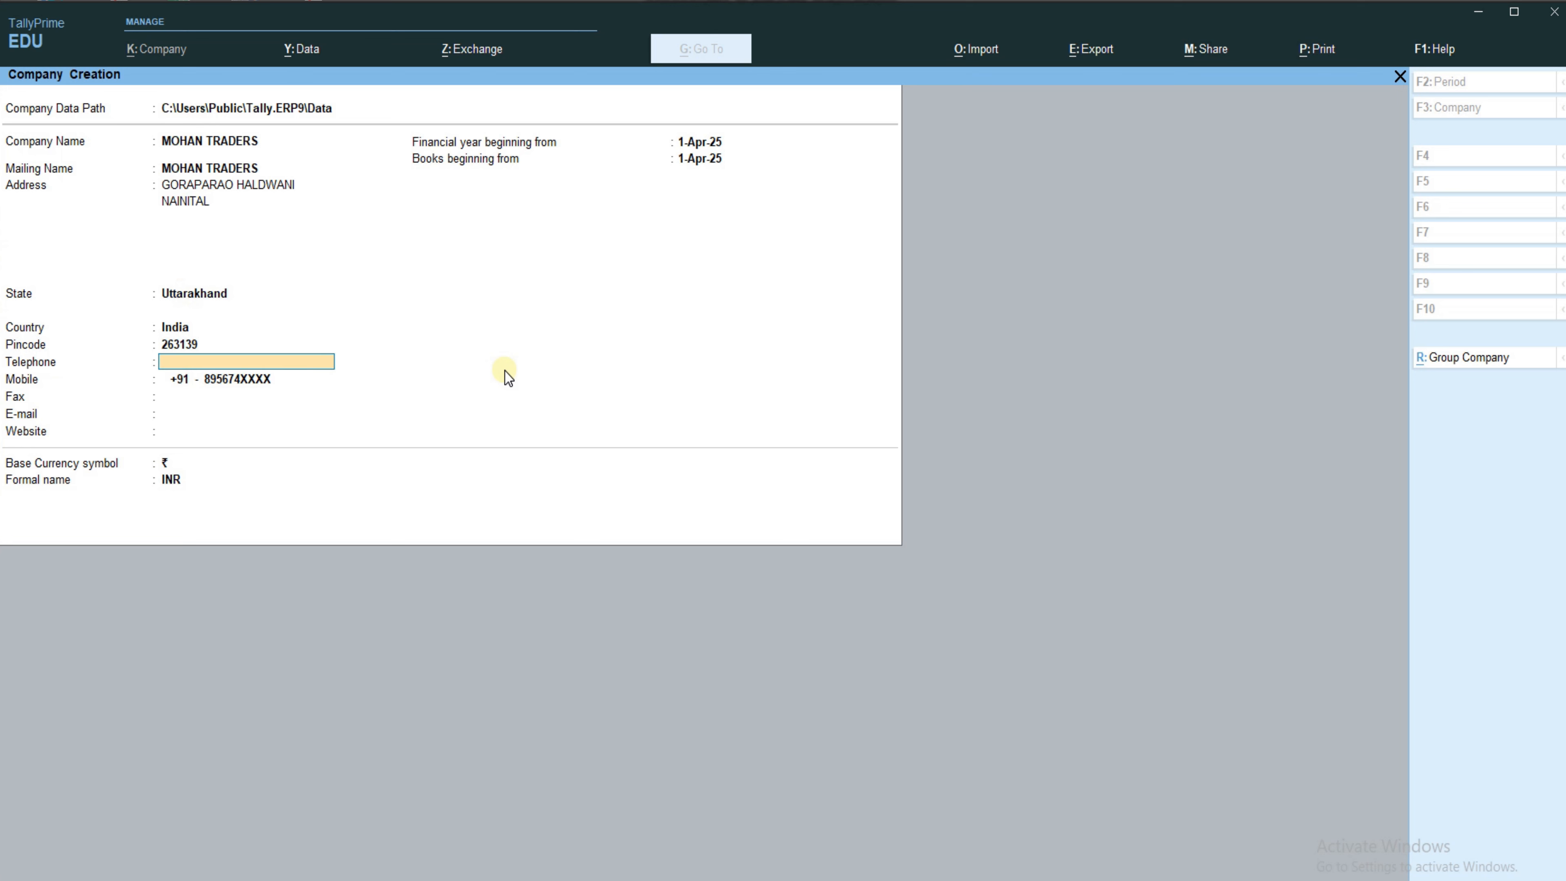
key(shift+Tab)
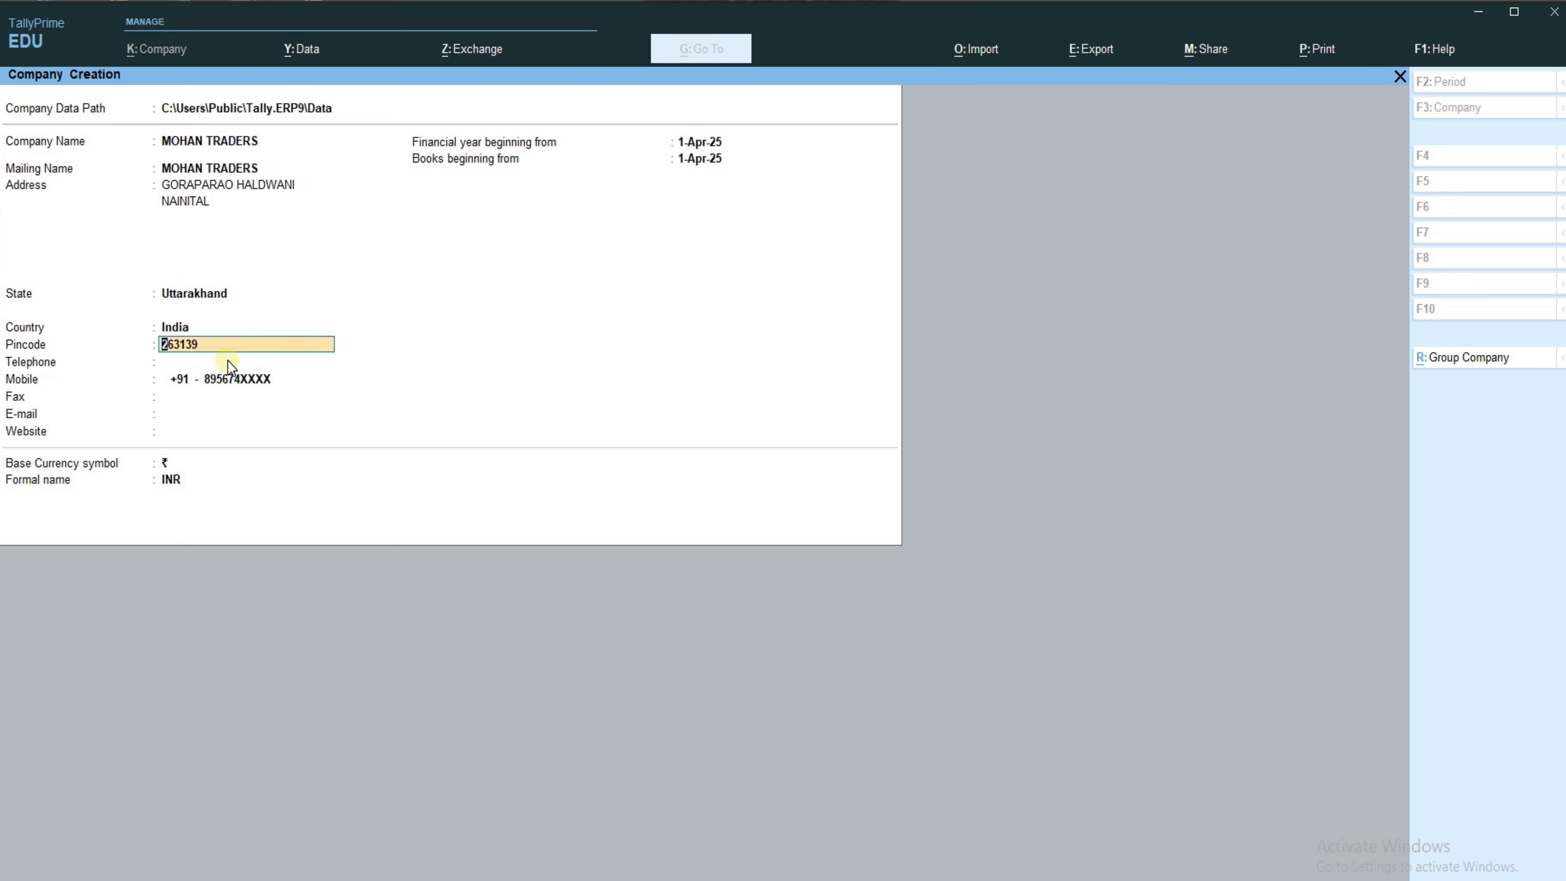
key(BackSpace)
text(263139)
key(Return)
key(Return)
key(Return)
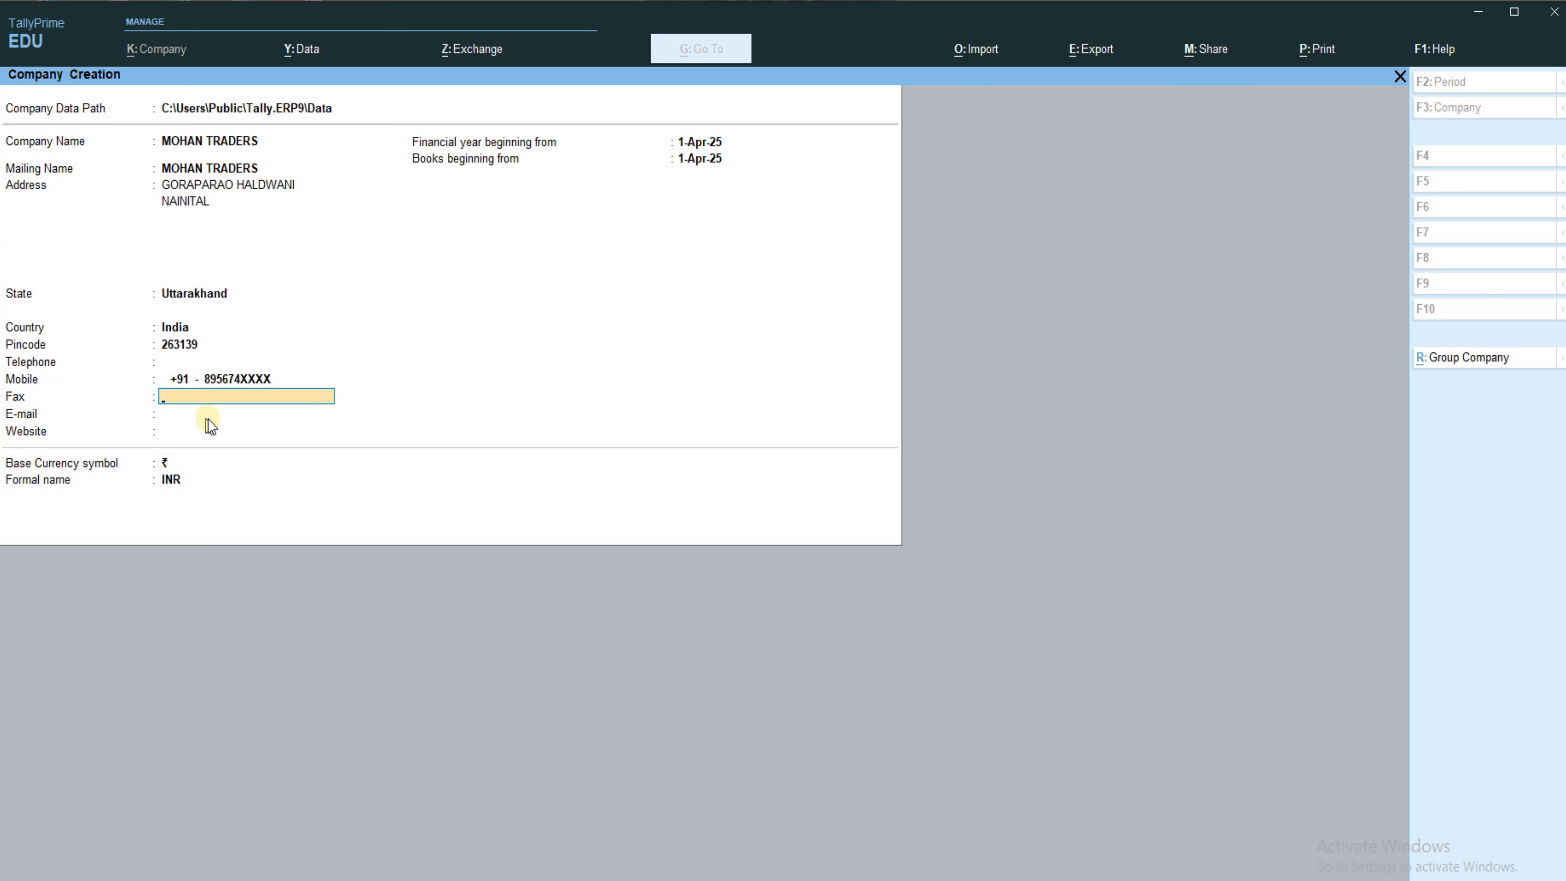
- Leave fax, e-mail and website blank, accept 1-Apr-25 for the financial year and books beginning dates, and save the company
key(Return)
key(Return)
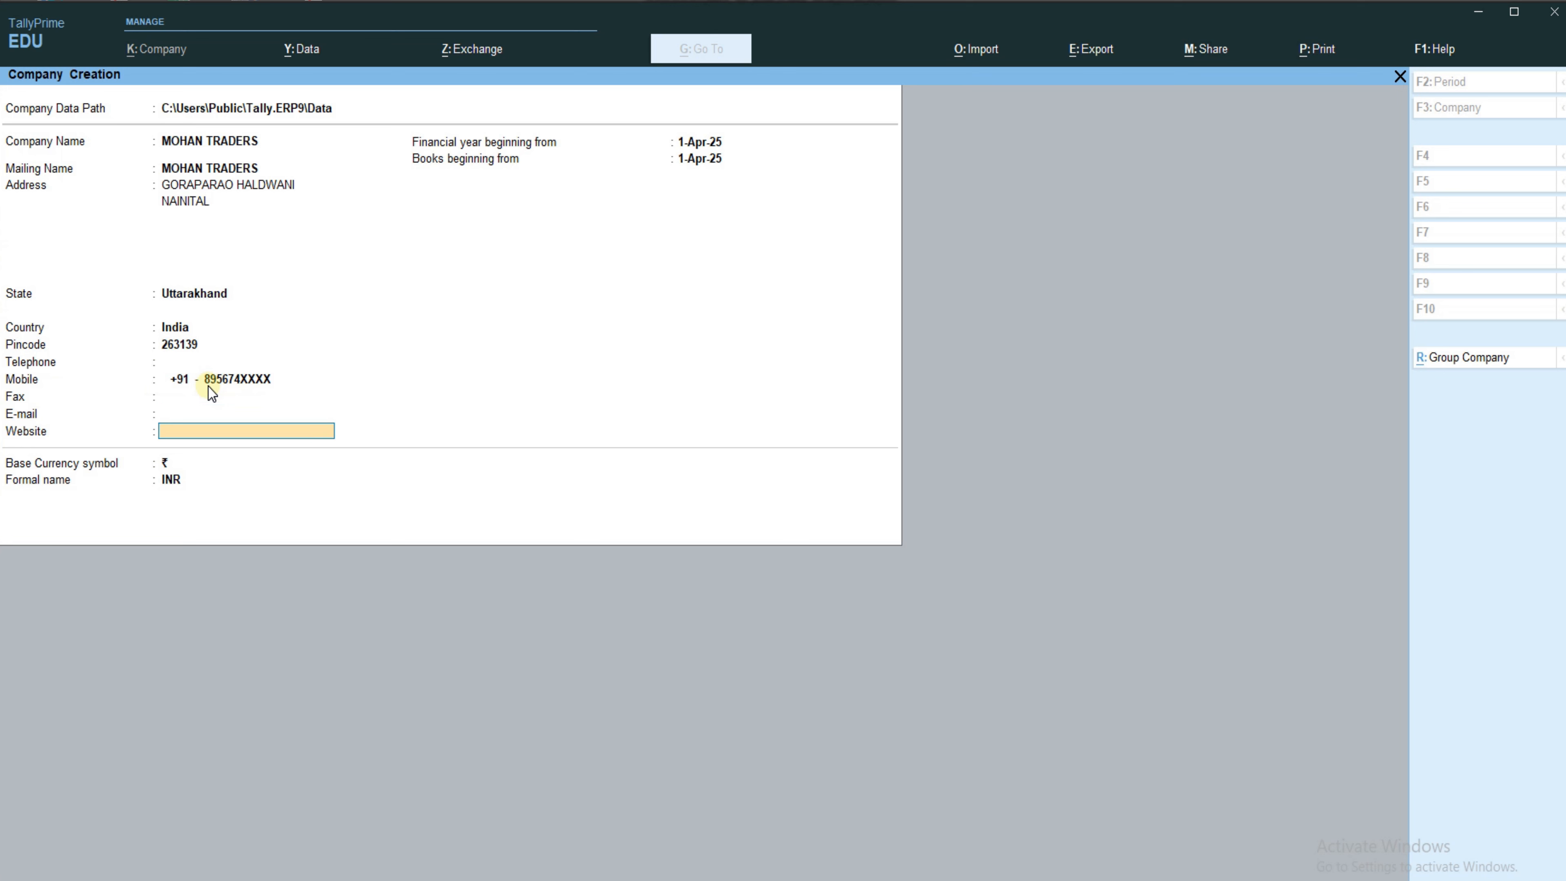
key(Return)
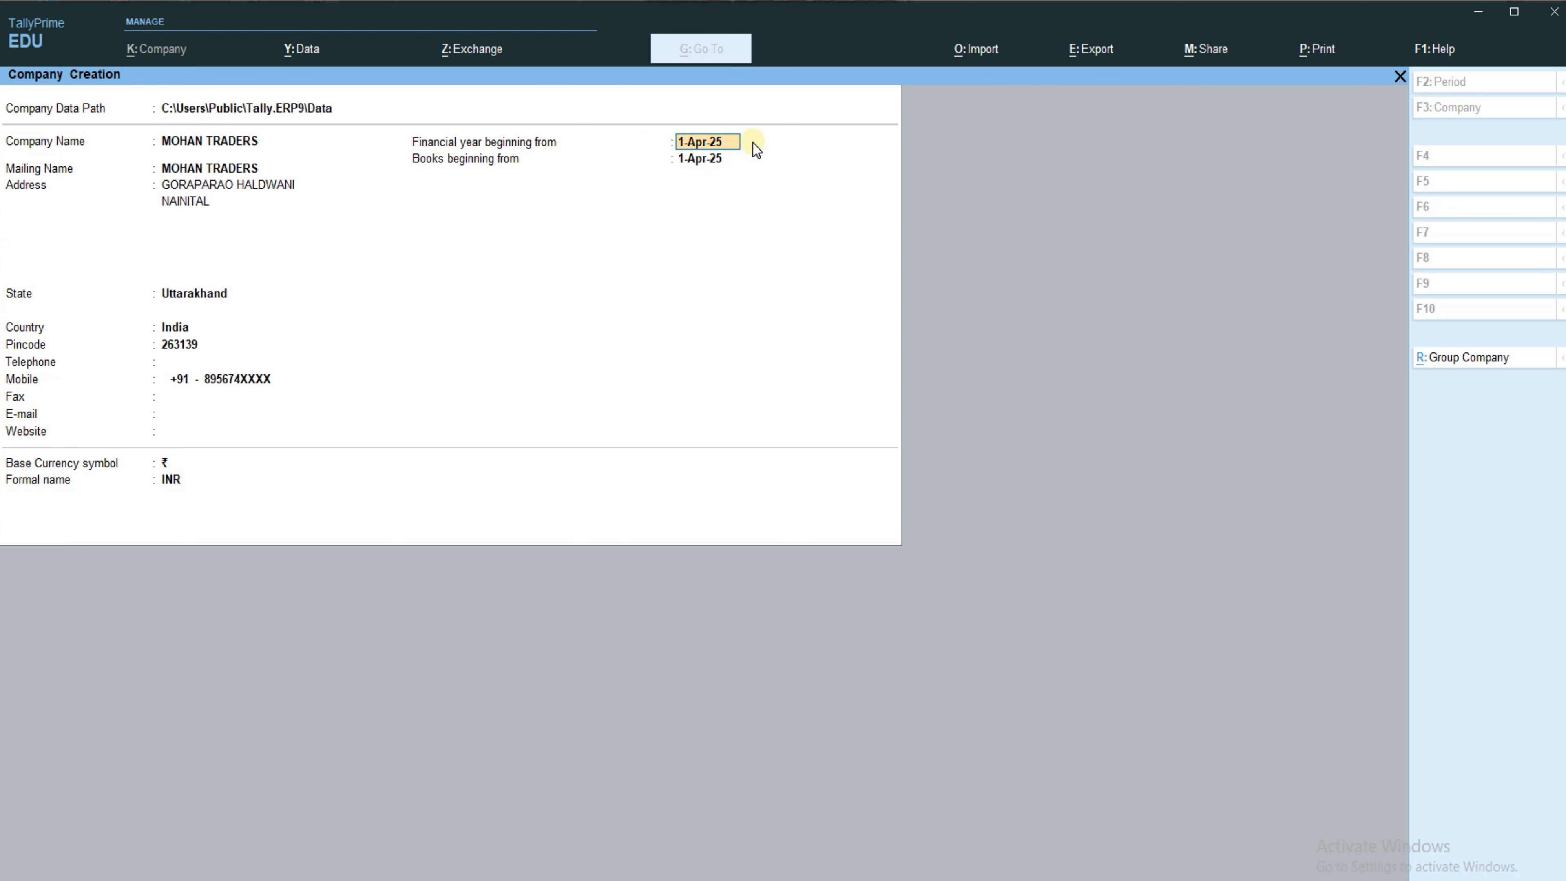
key(Return)
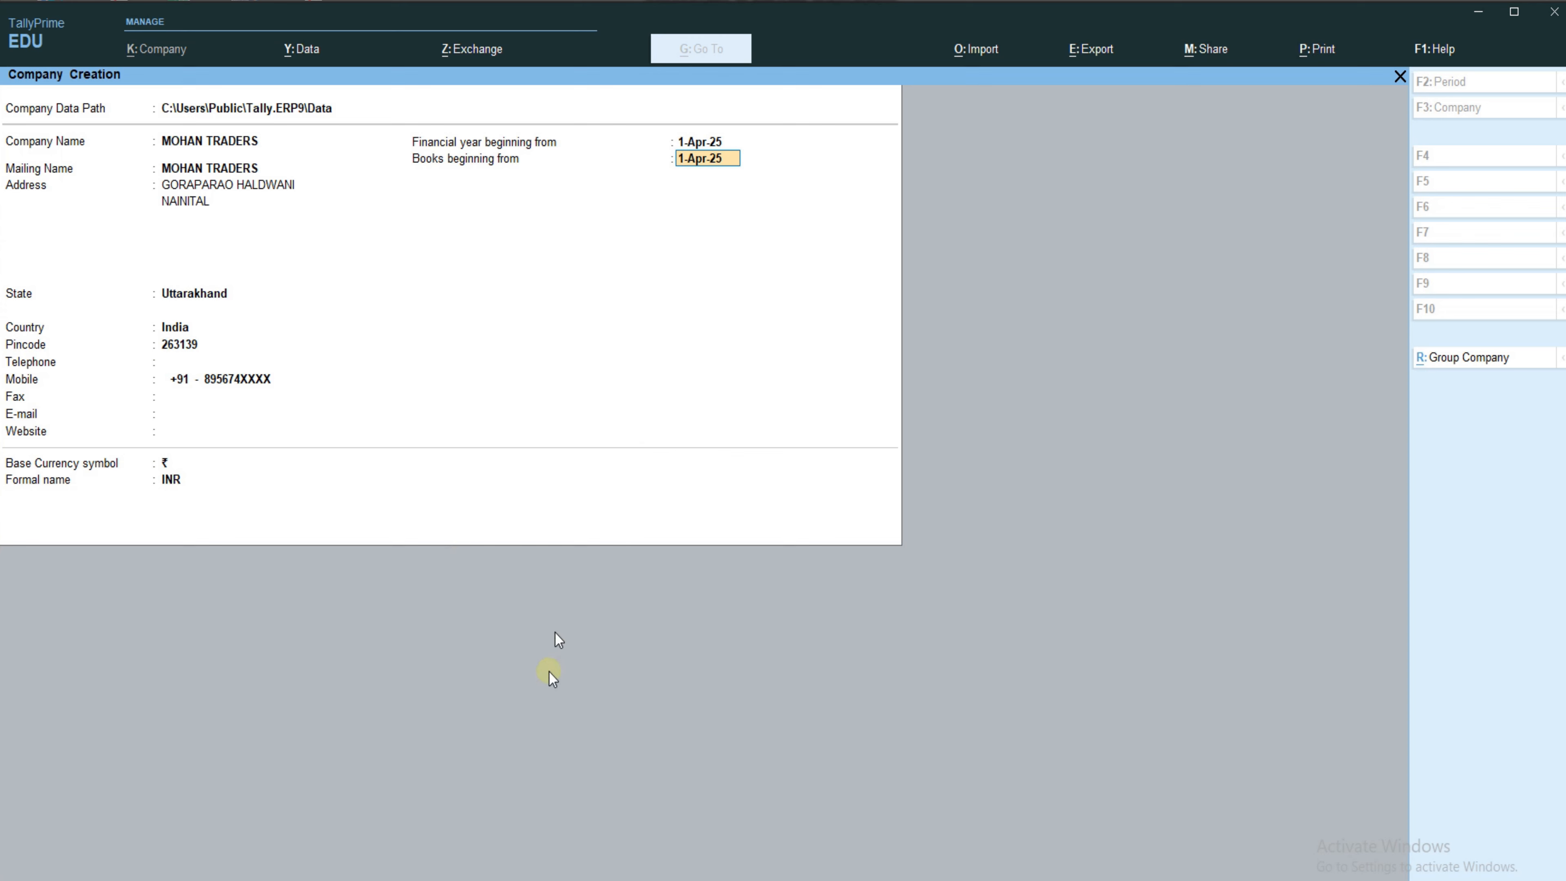
key(alt)
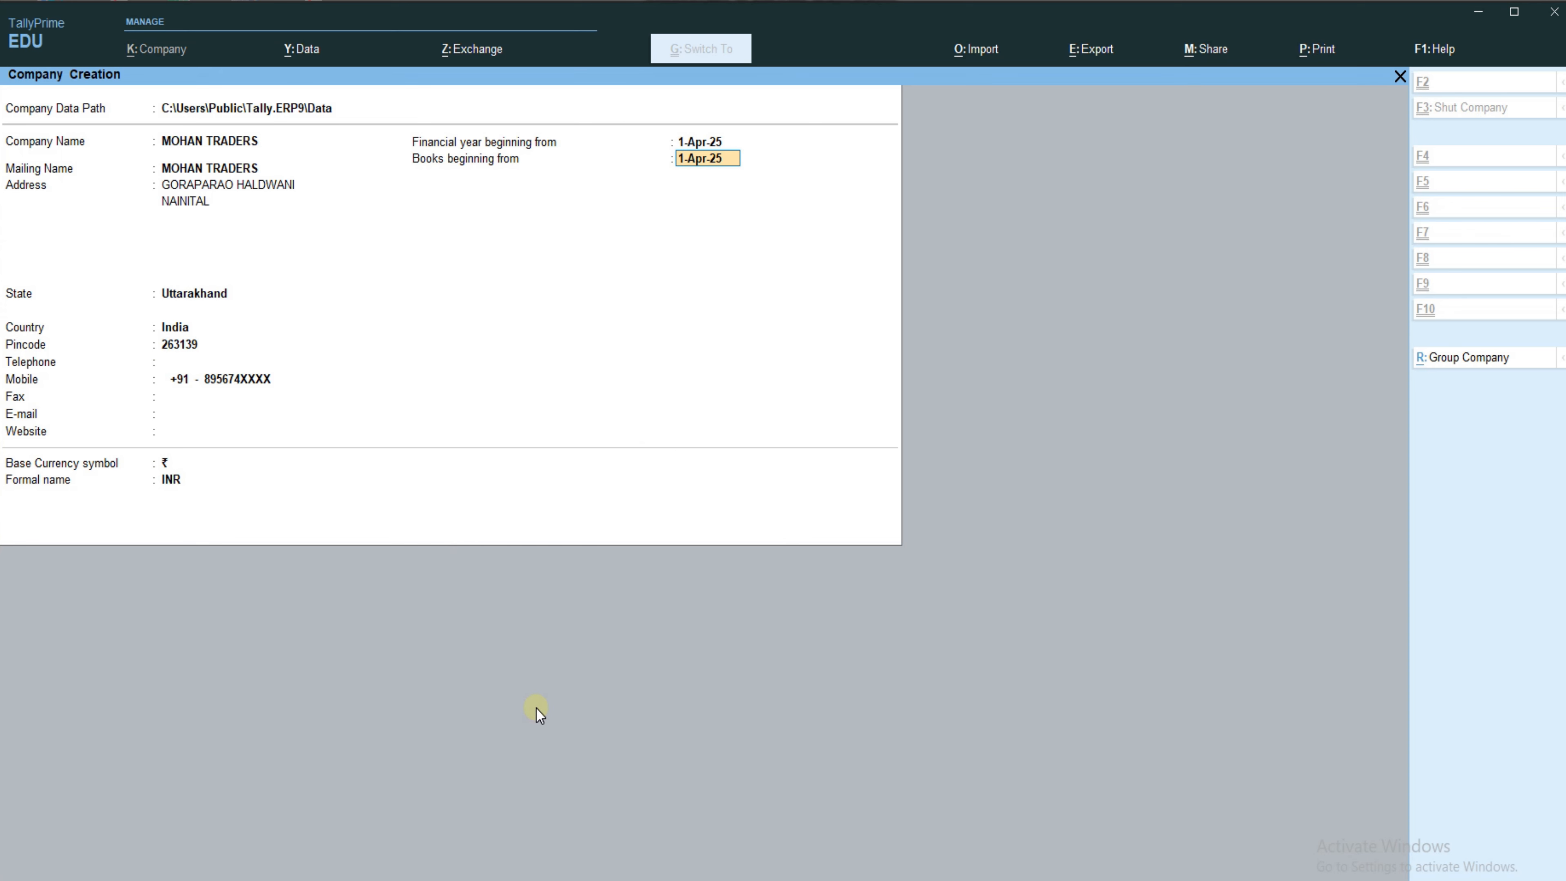
key(ctrl+a)
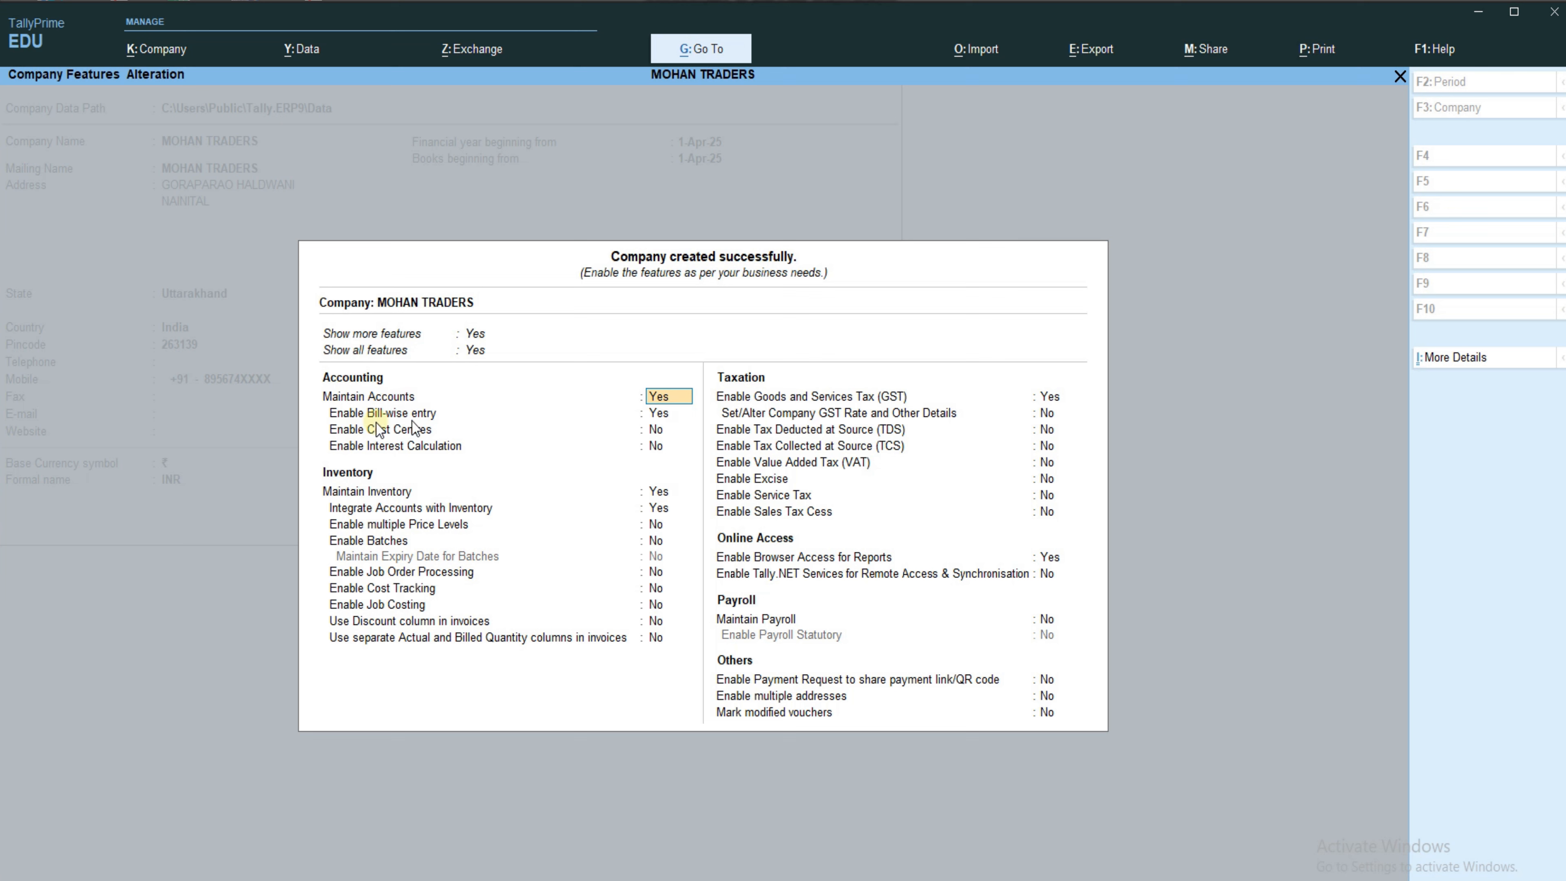
- Set Enable Bill-wise entry to No for MOHAN TRADERS and save the company features
key(Return)
text(N)
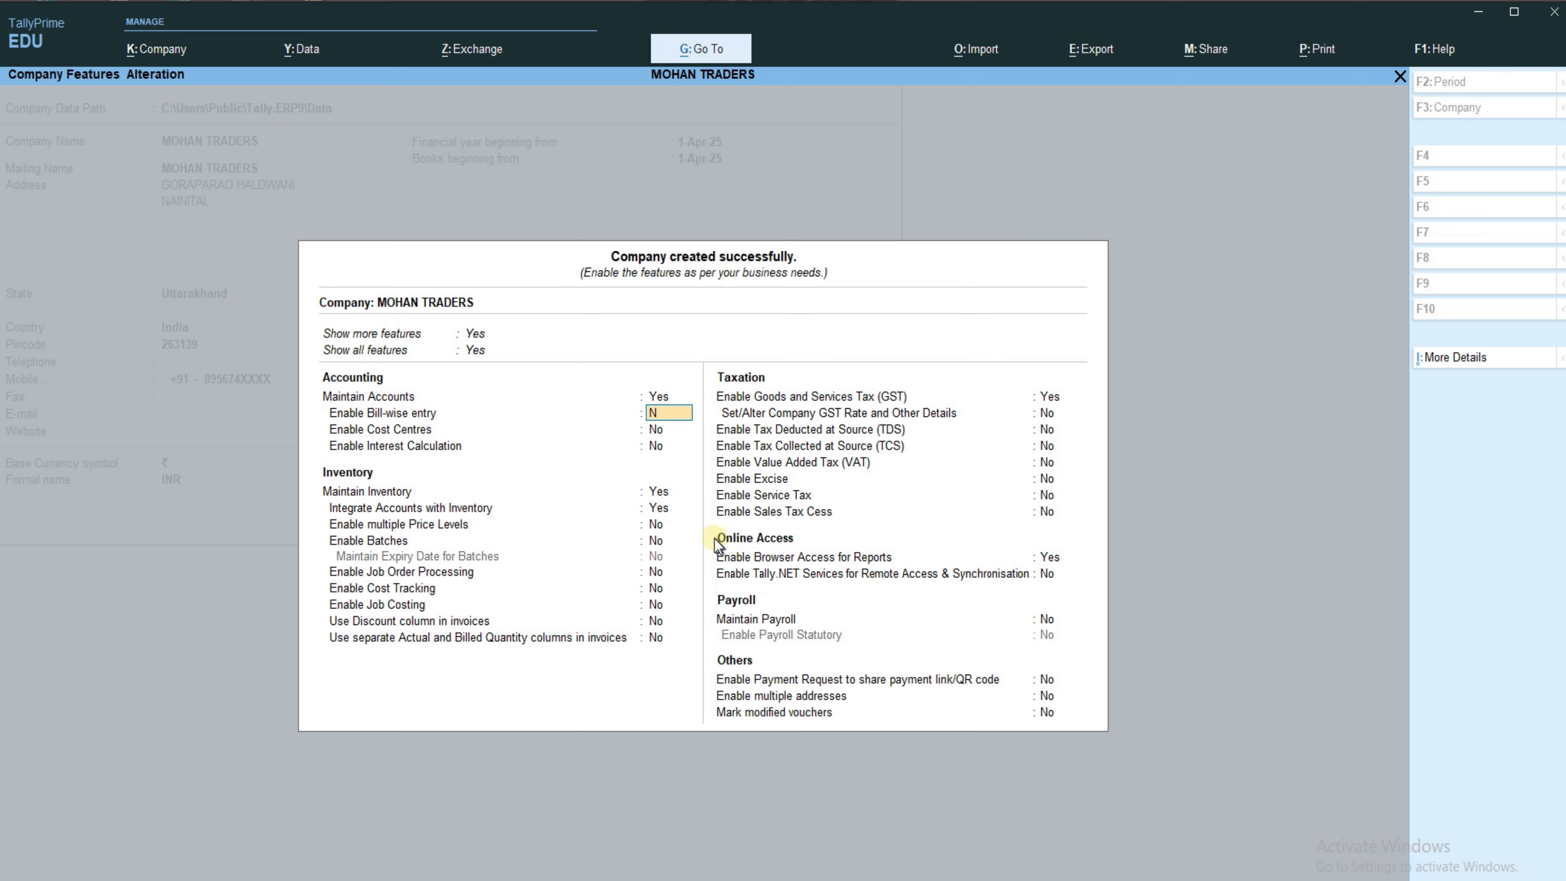
text(o)
key(Return)
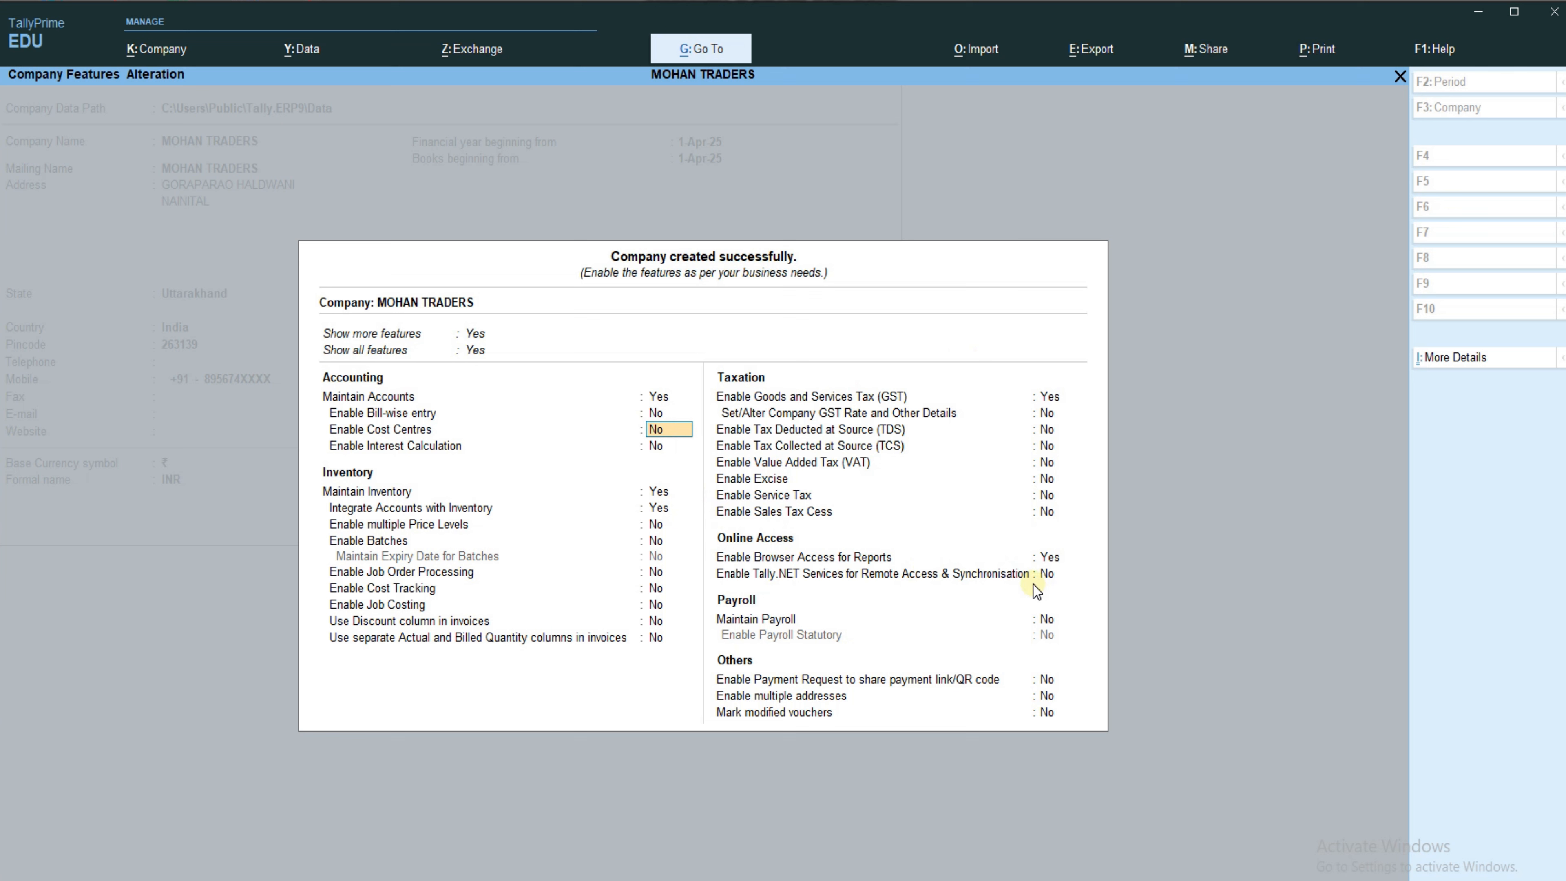
key(ctrl)
key(ctrl+a)
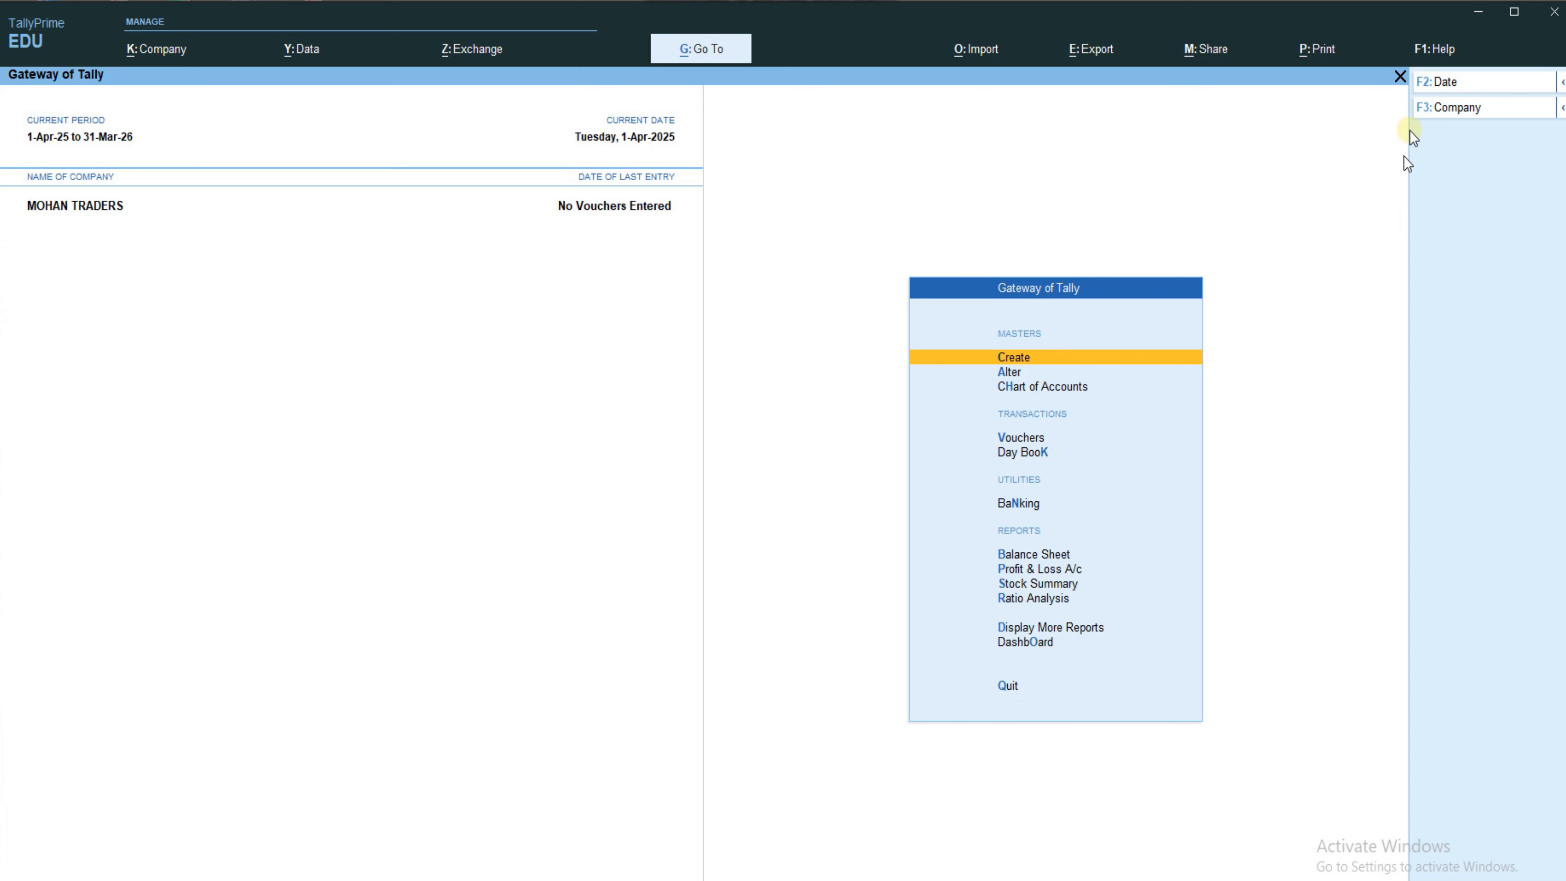
- View the accounting voucher creation screen from the Gateway of Tally, and quit it without recording a voucher
click(1561, 109)
click(1318, 285)
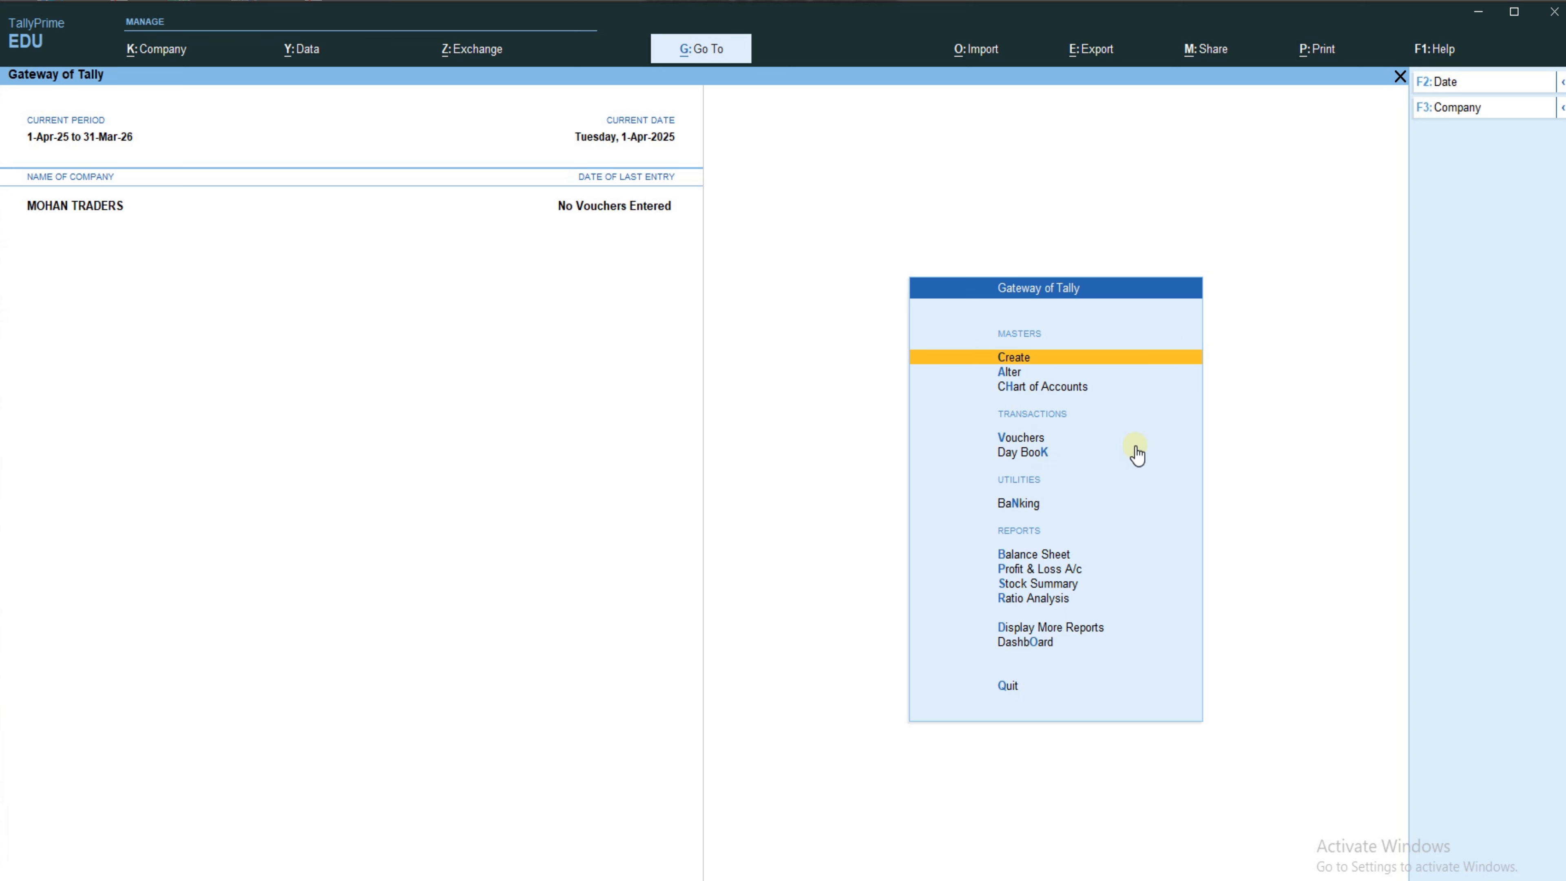
key(v)
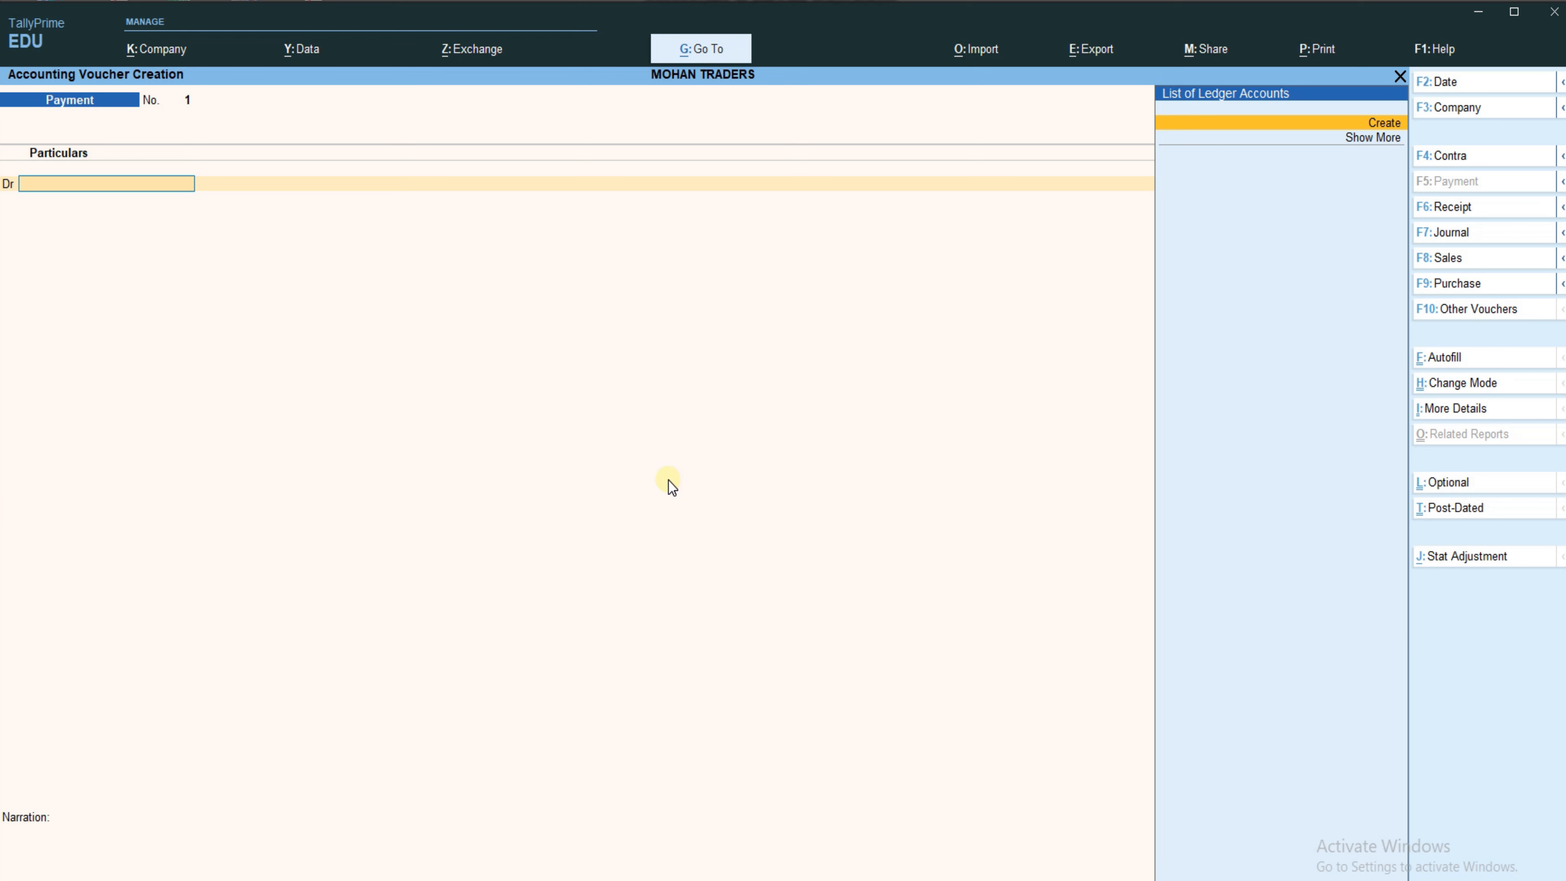
key(Escape)
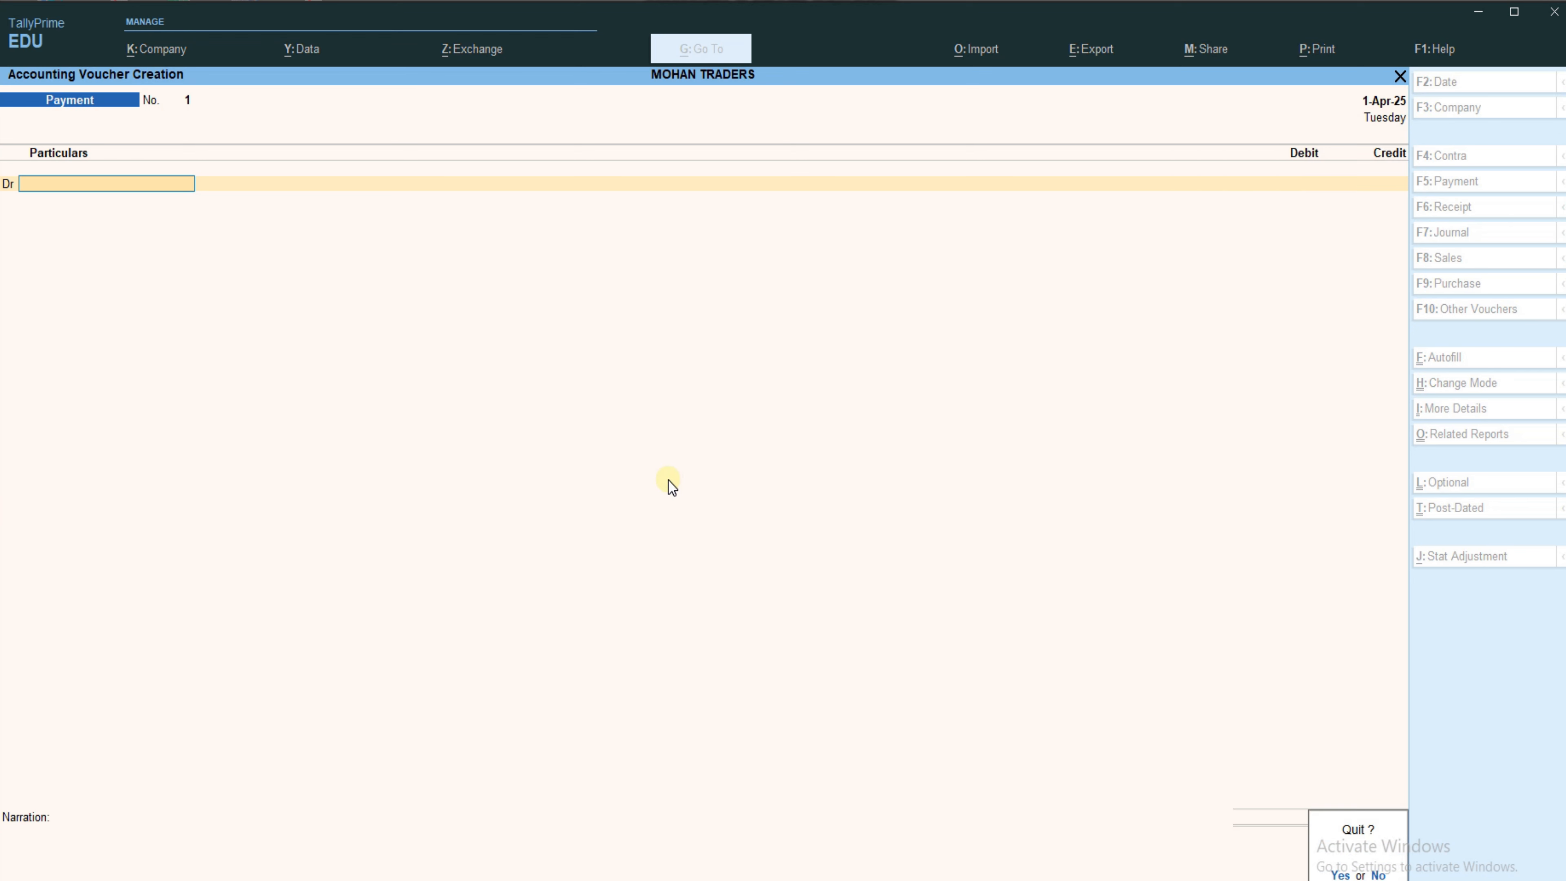
key(y)
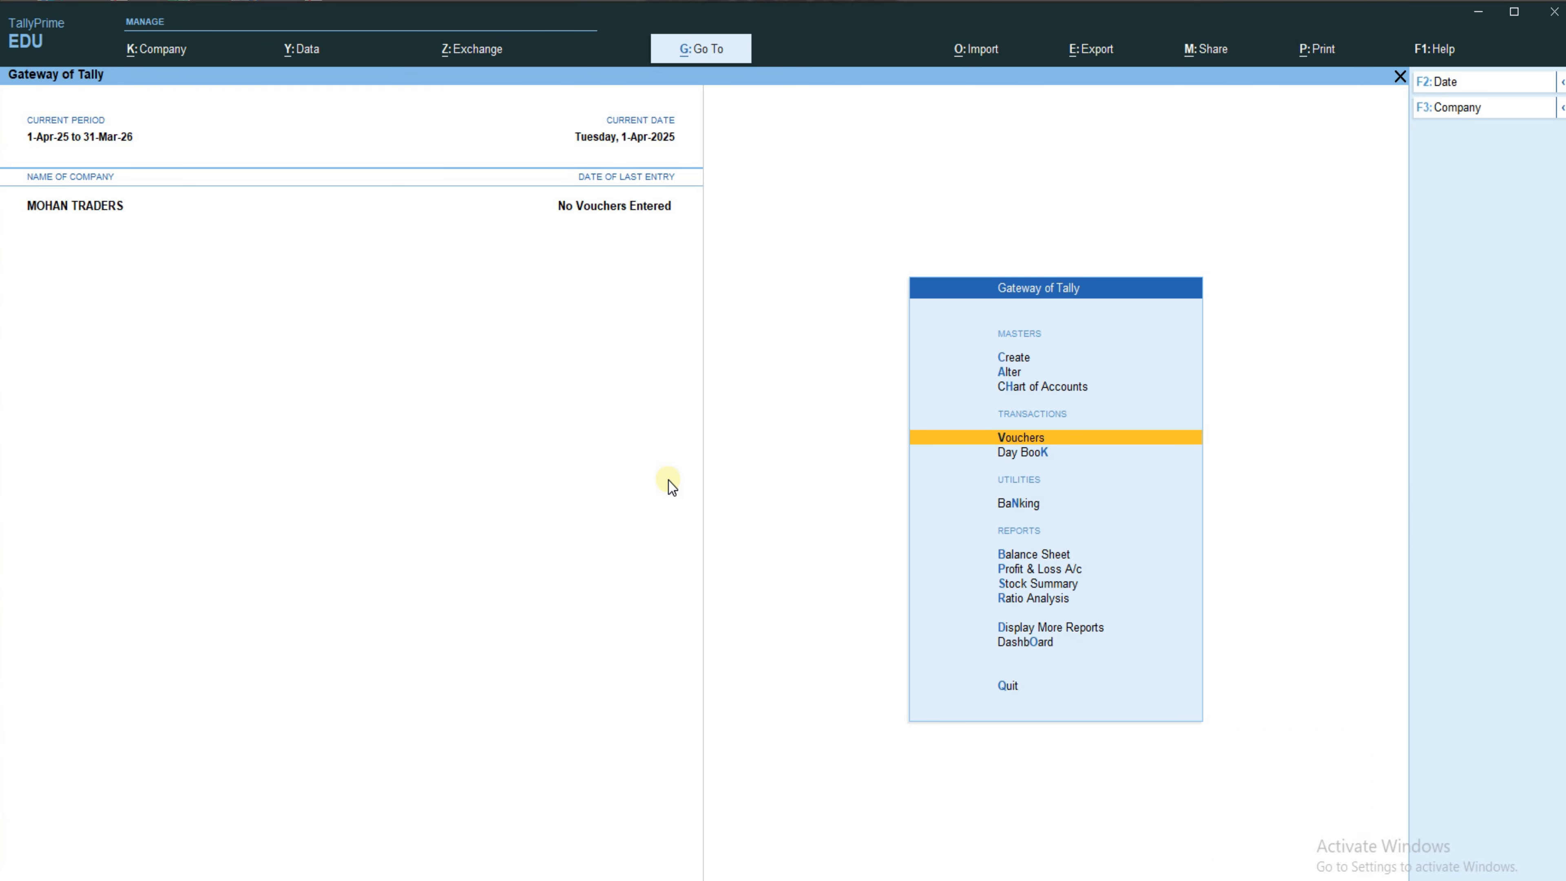